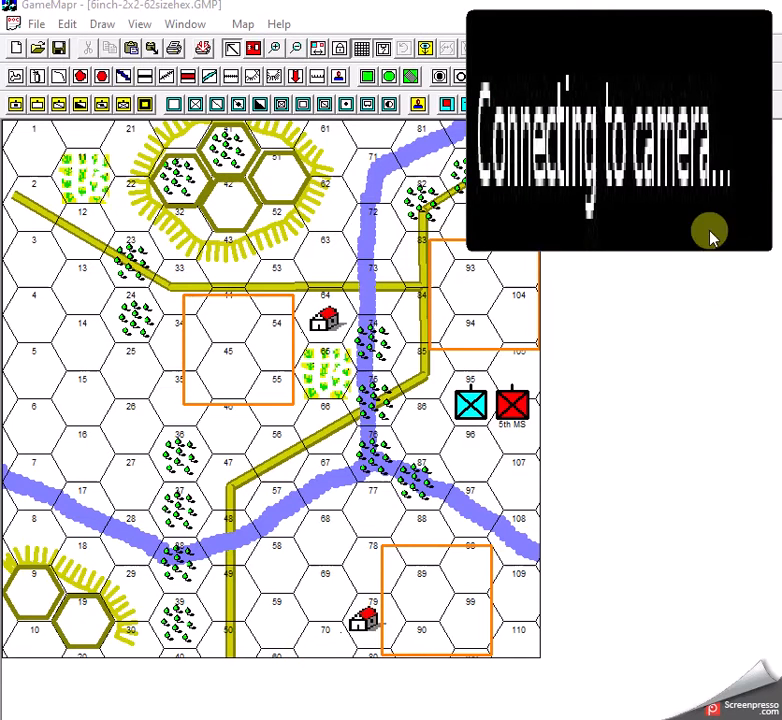
Set the diagonal road's Middle width to 12 in its line Properties and confirm
drag(710, 235, 768, 618)
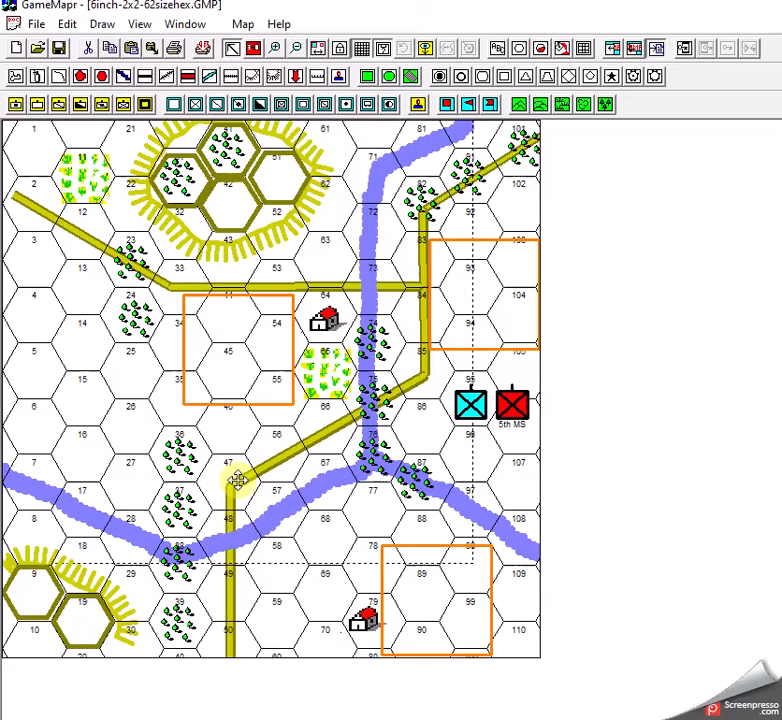
right_click(238, 481)
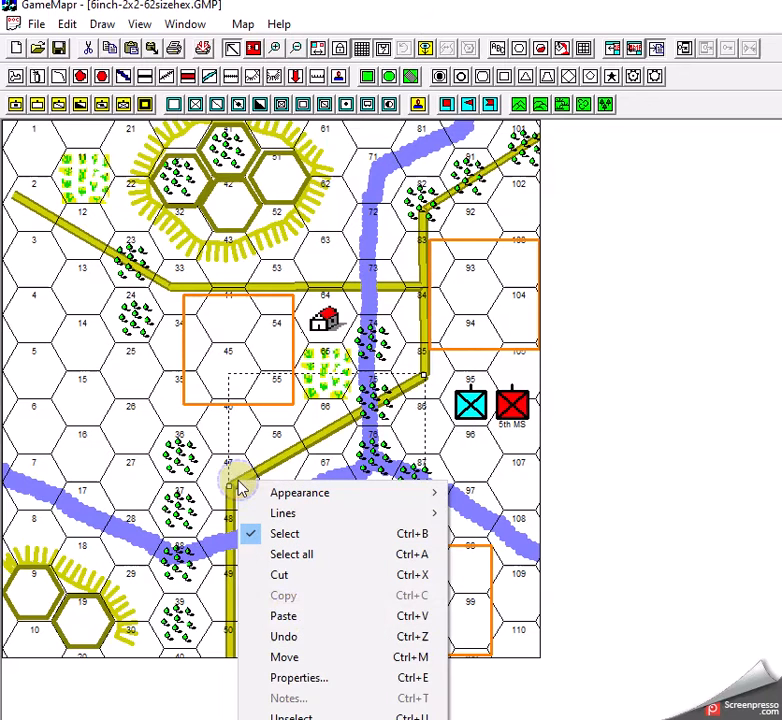
click(298, 677)
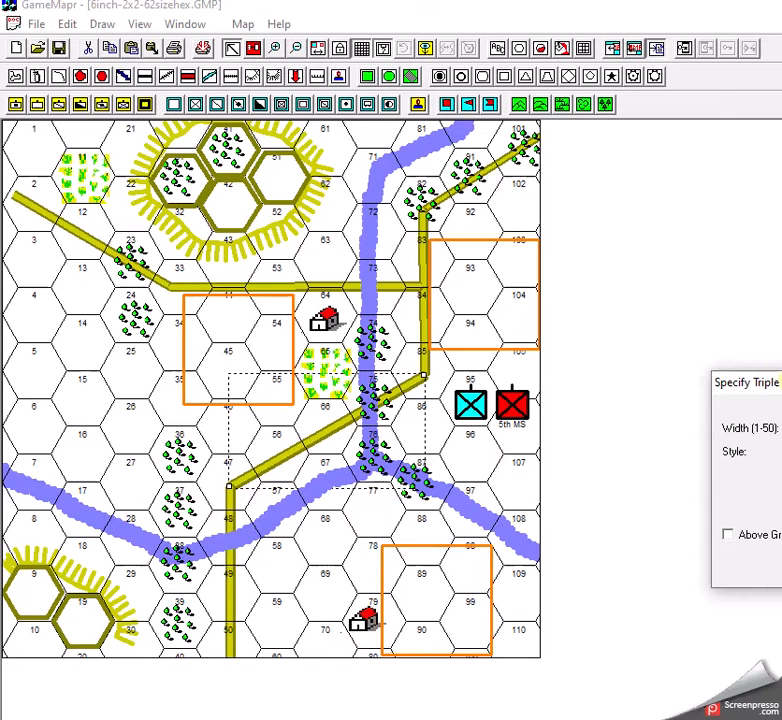
drag(763, 384, 530, 283)
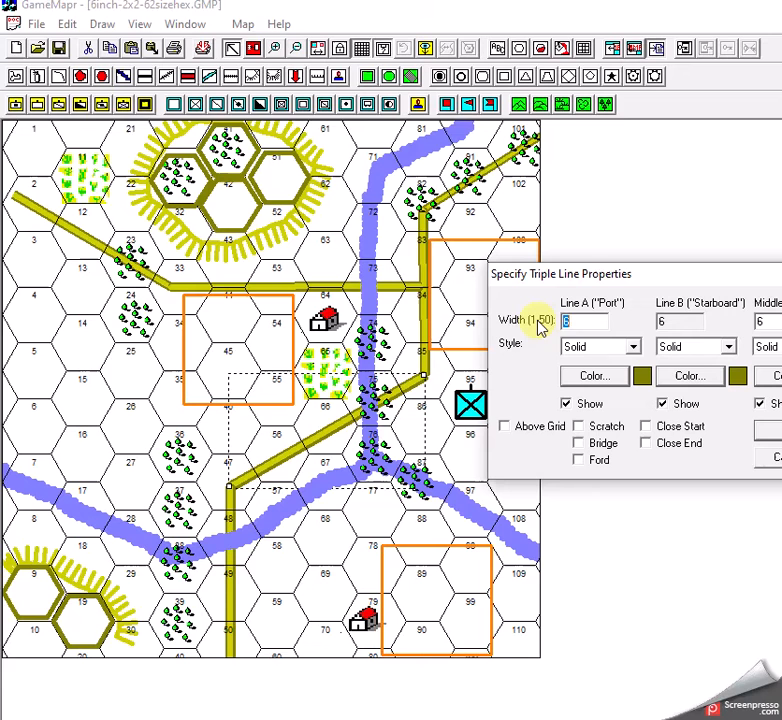
double_click(760, 321)
text(12)
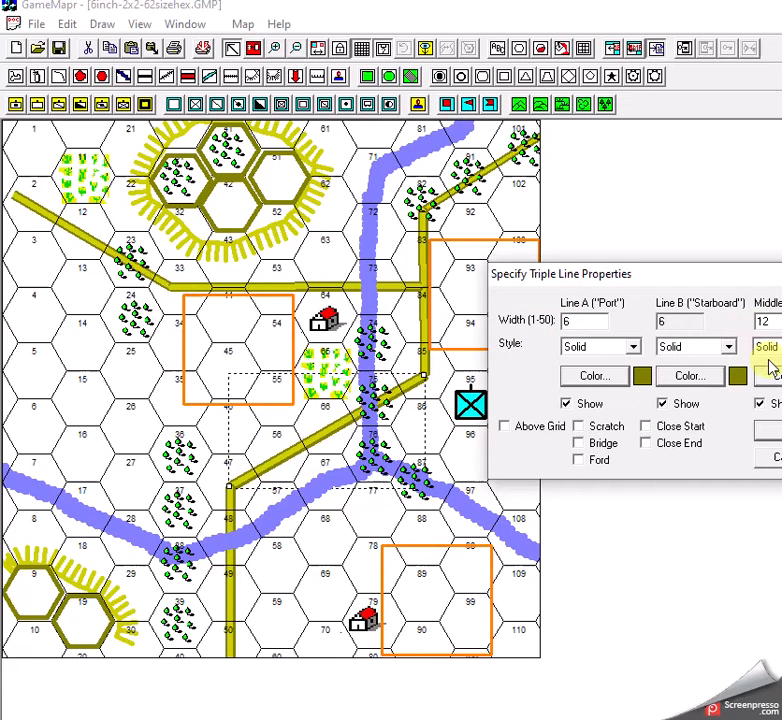
click(766, 432)
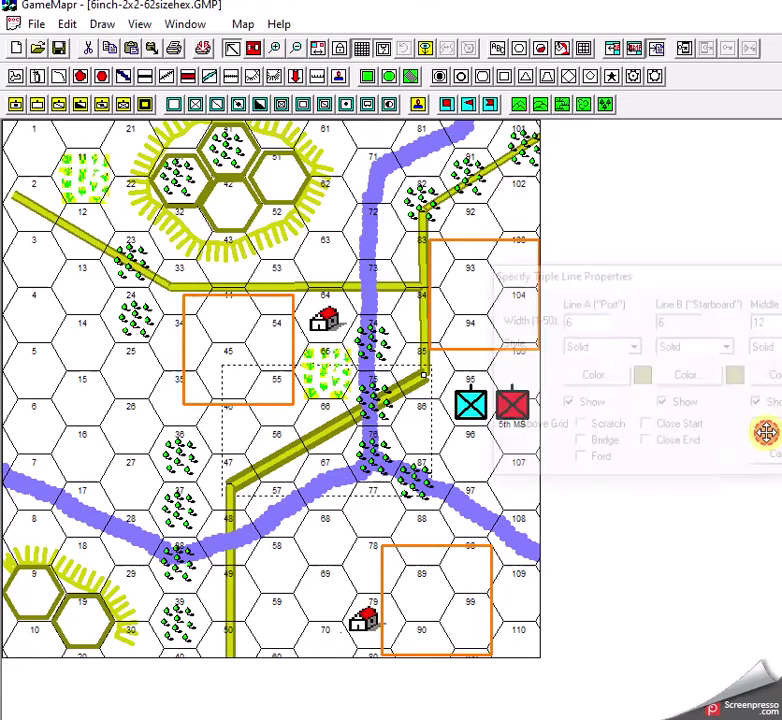
Reapply the properties so the diagonal road redraws as a wide triple line, then bring up the vertical road's properties near hex 49
right_click(316, 443)
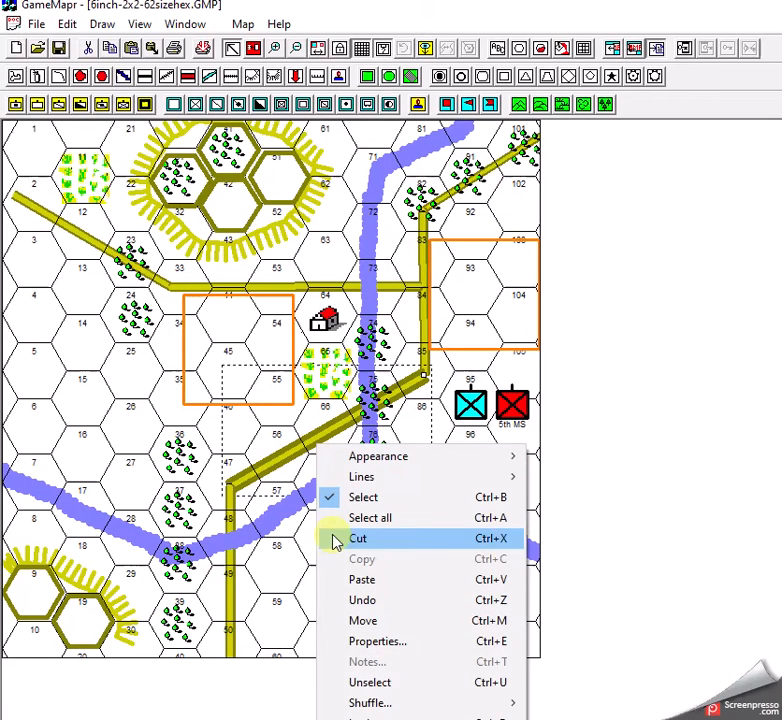
click(378, 641)
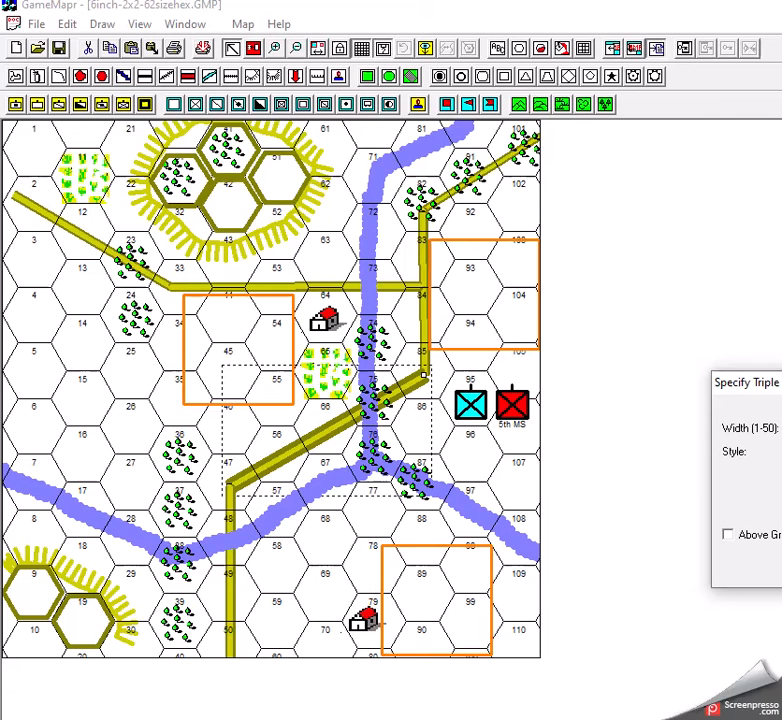
key(Return)
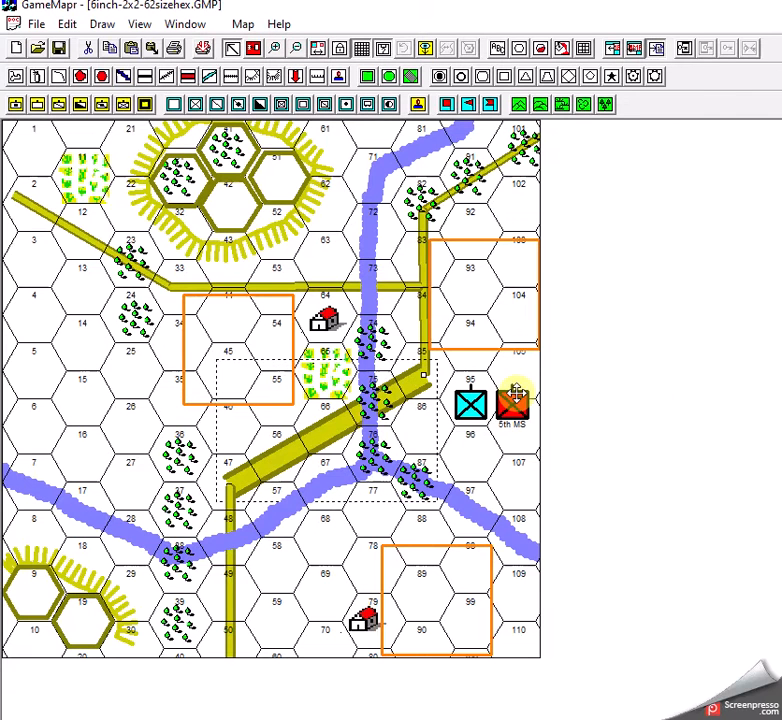
click(424, 372)
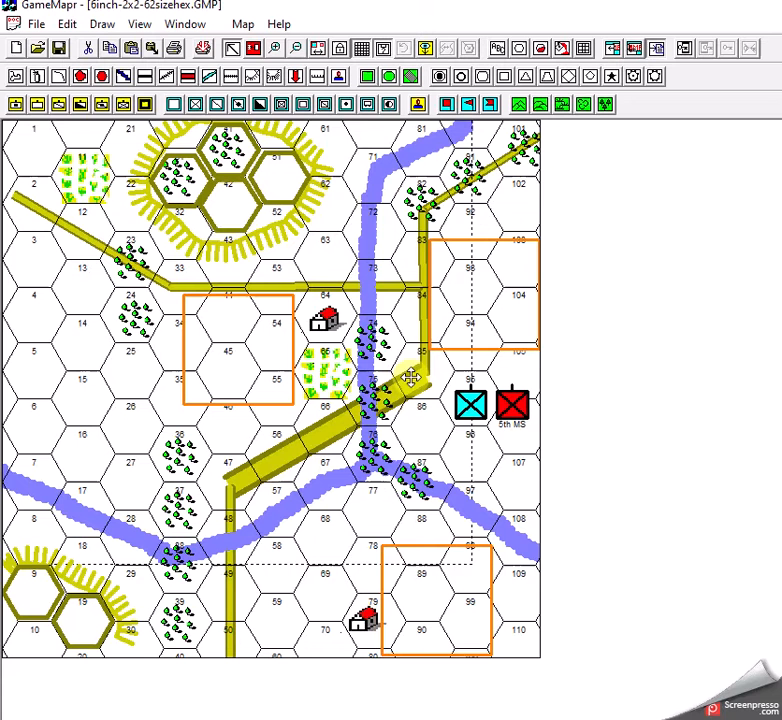
click(270, 448)
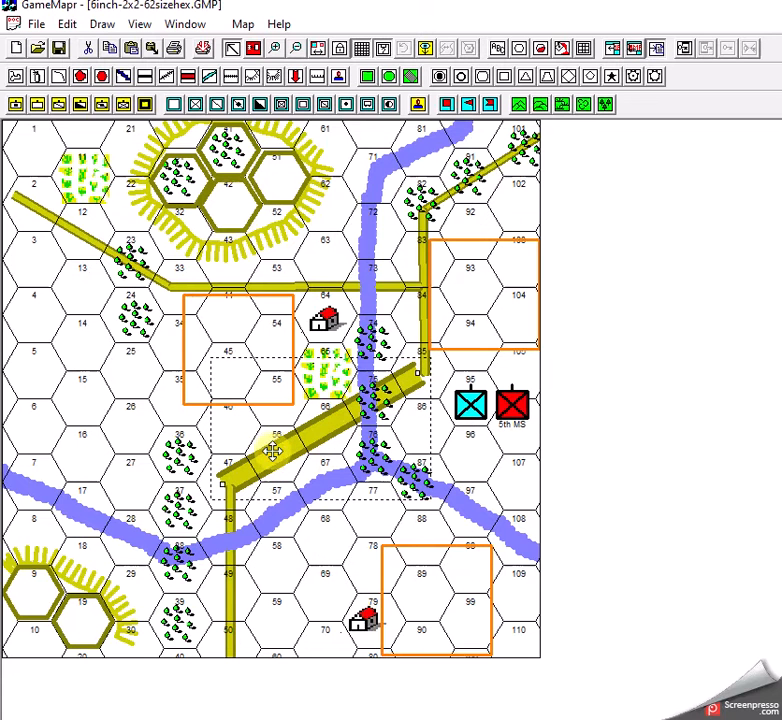
click(228, 600)
right_click(228, 600)
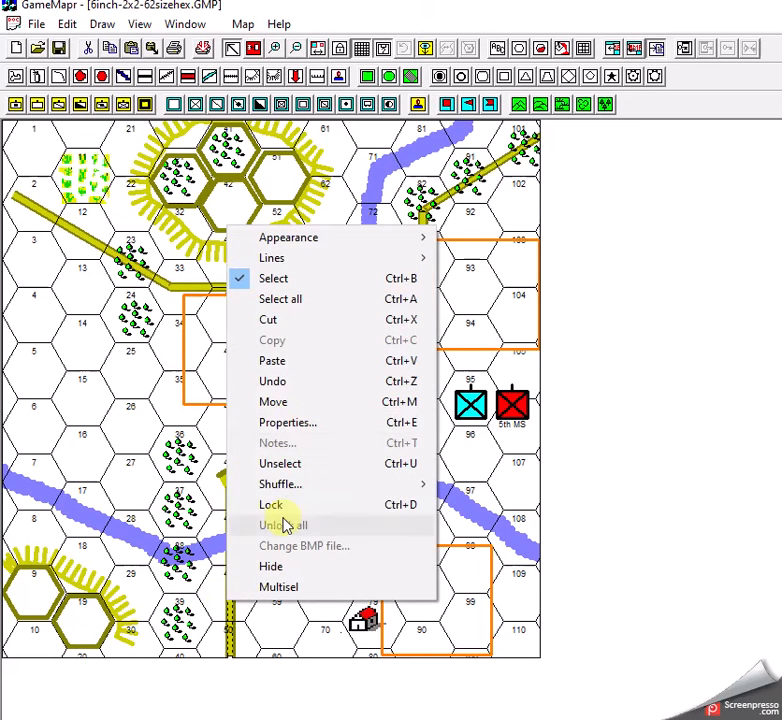
click(283, 421)
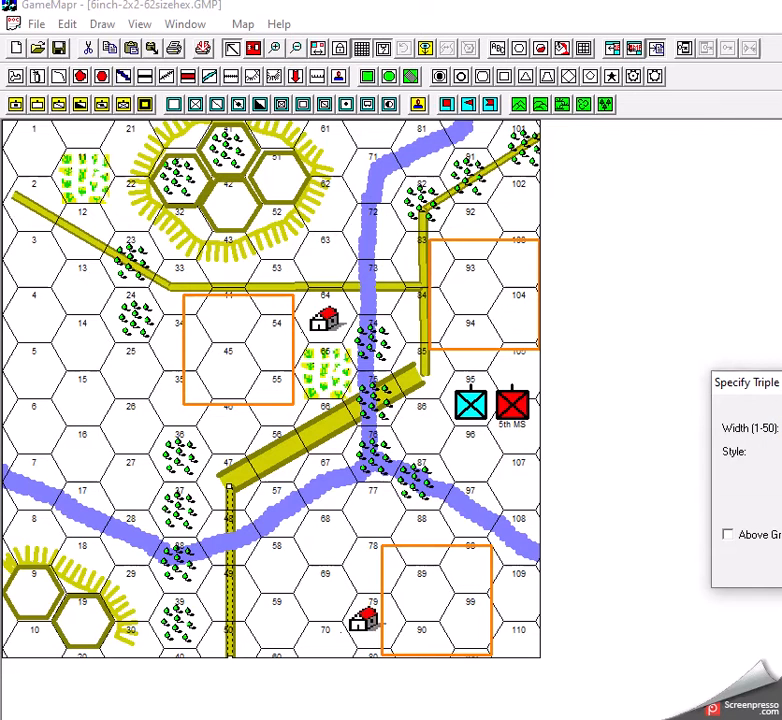
Apply the wider triple-line setting to the vertical road through hexes 47–50 and recheck the diagonal road's properties
key(Return)
click(268, 462)
right_click(268, 462)
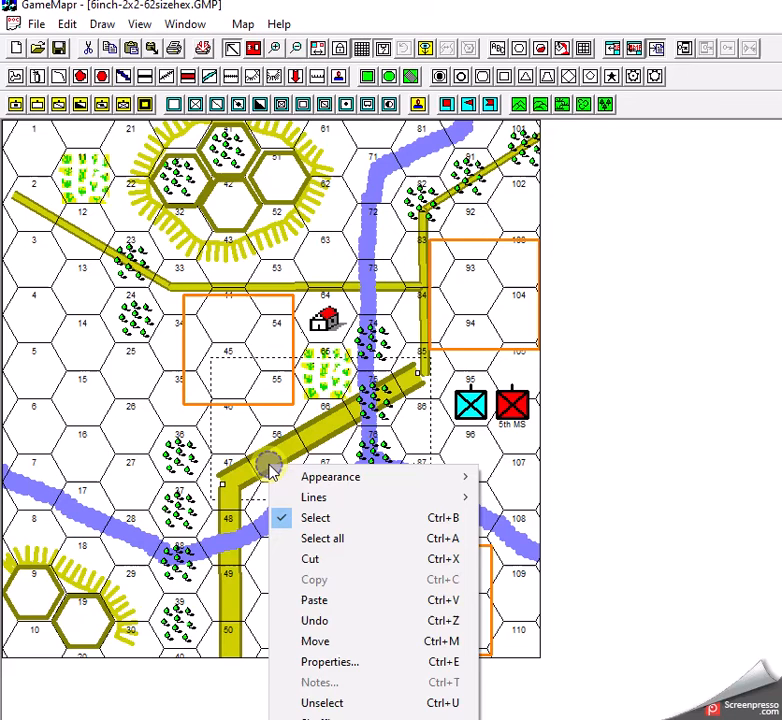
click(325, 661)
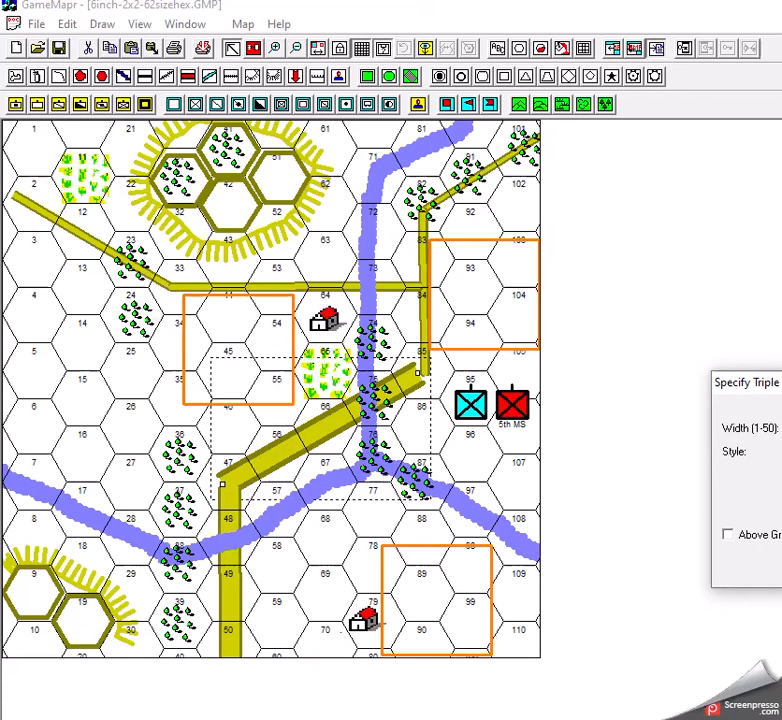
key(Return)
Widen the road segment by hex 84 through its Properties, revising the setting a second time
right_click(423, 312)
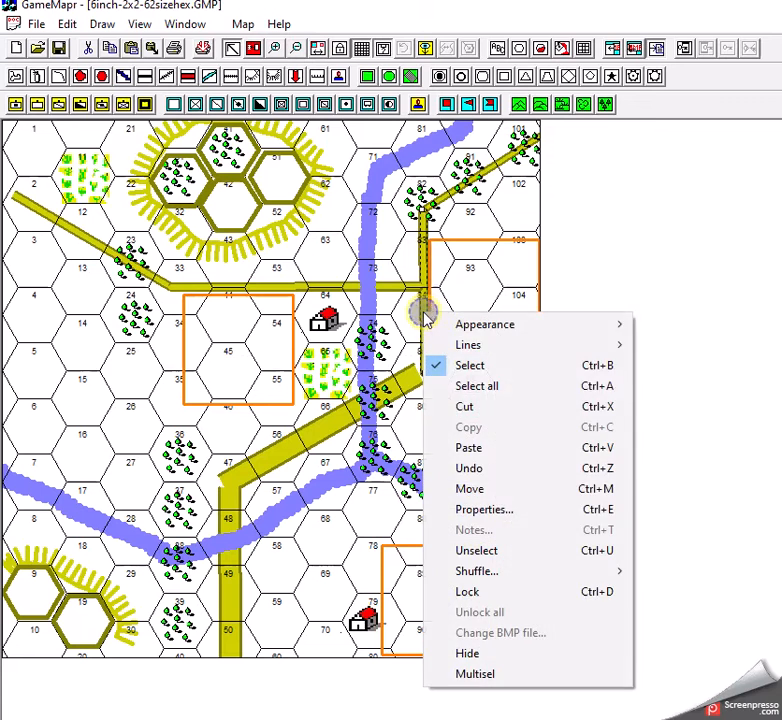
click(484, 509)
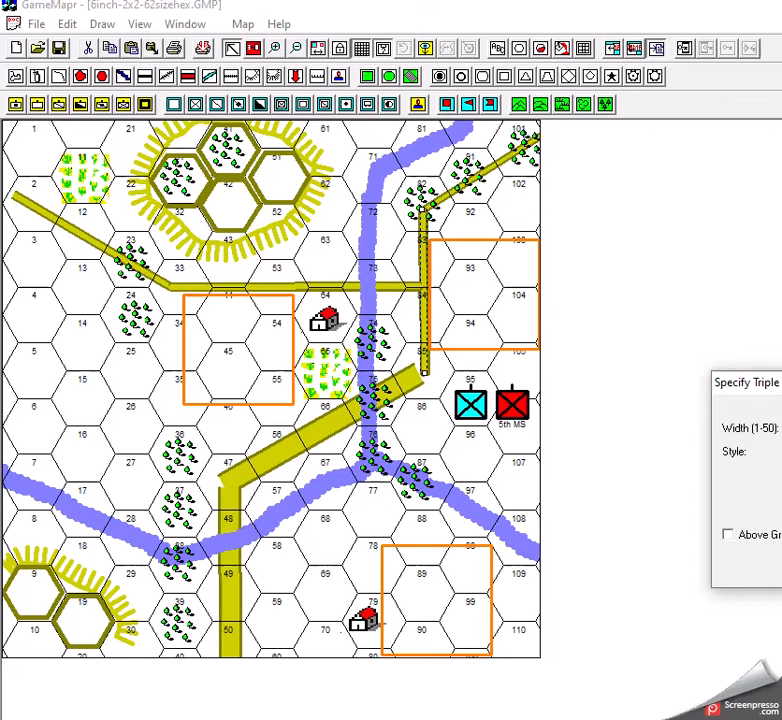
key(Return)
right_click(441, 327)
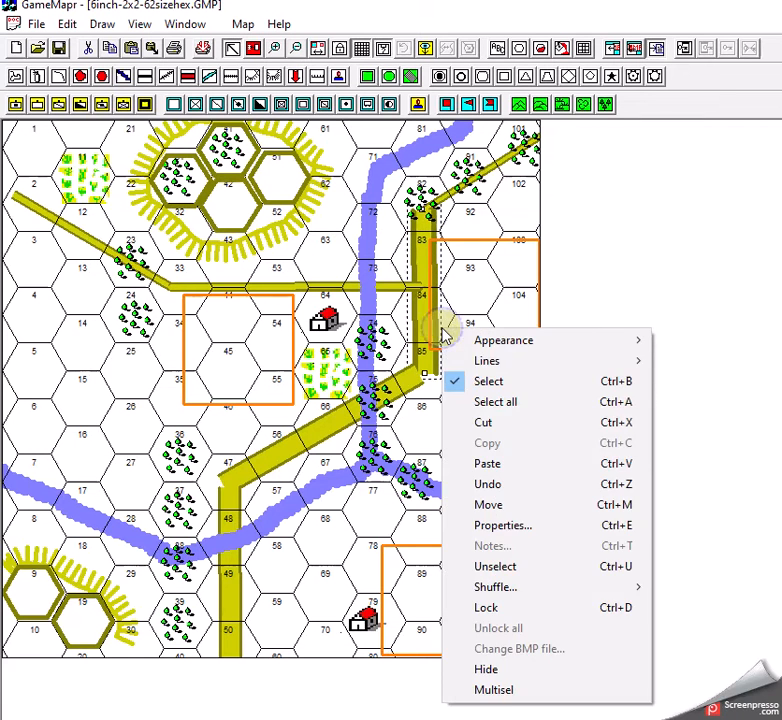
click(488, 522)
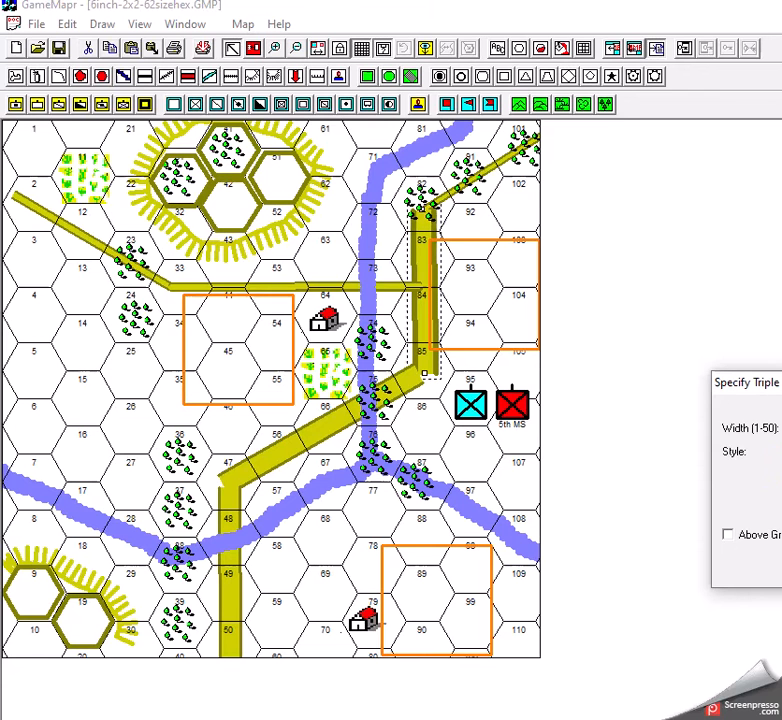
key(Return)
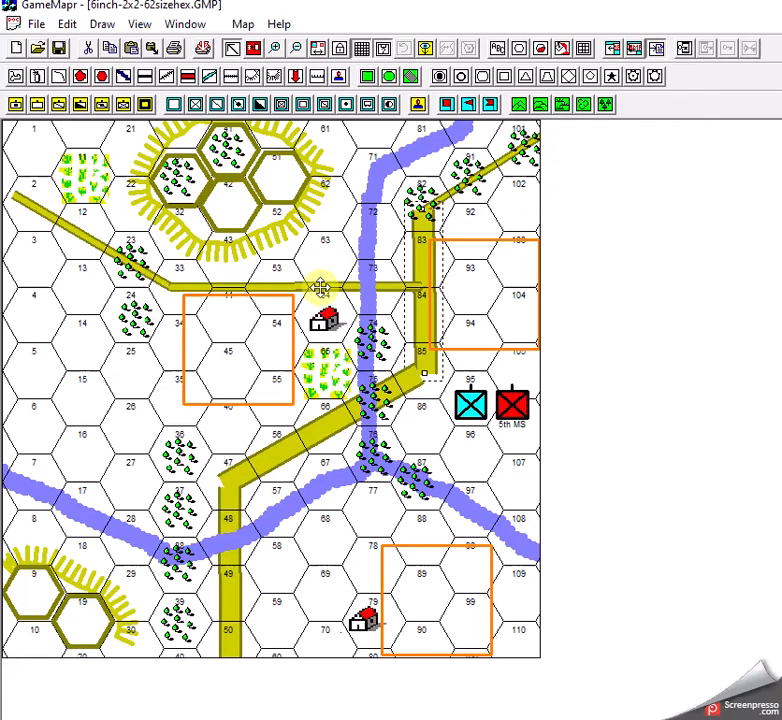
Thicken the horizontal road through hexes 53–84 to match the main roads
click(322, 289)
right_click(322, 289)
click(379, 487)
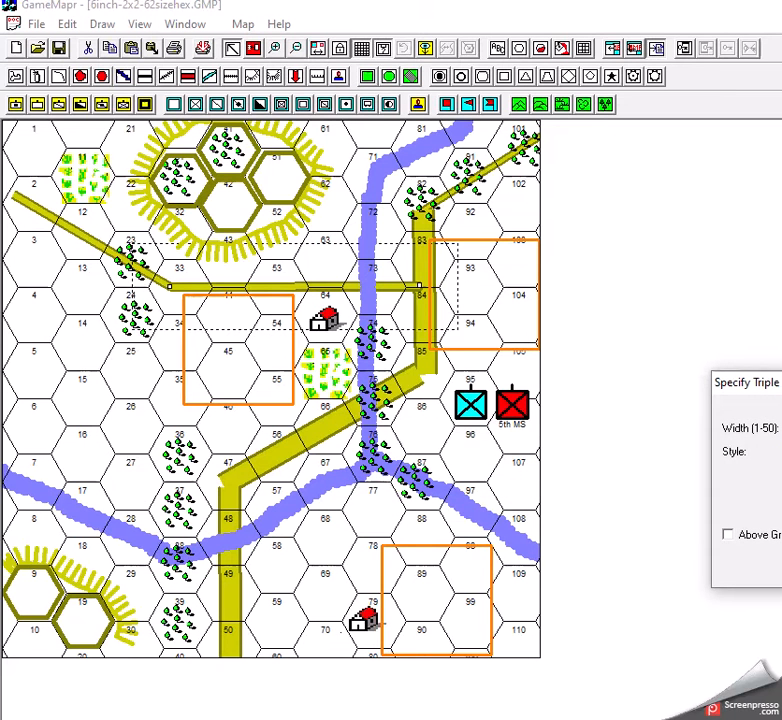
key(Return)
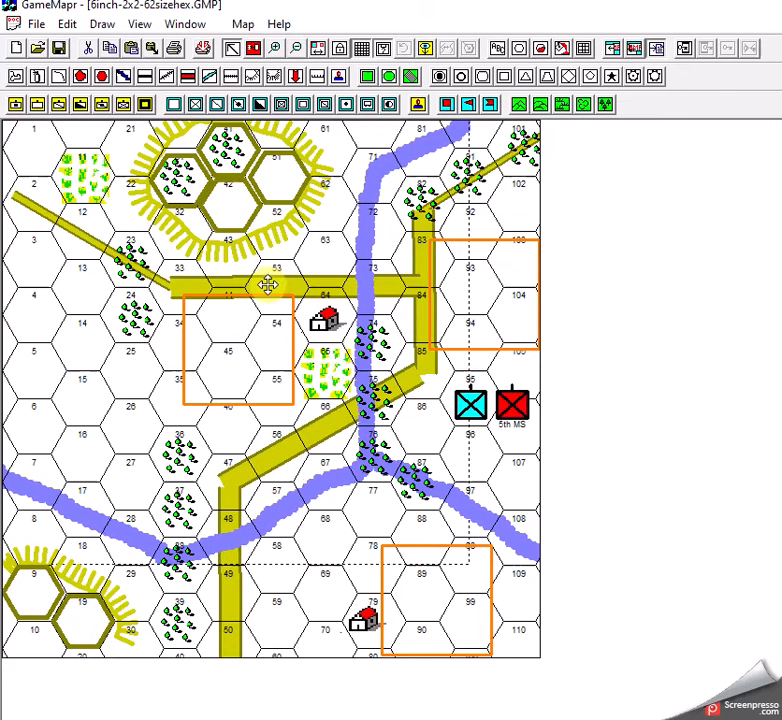
click(222, 291)
click(222, 290)
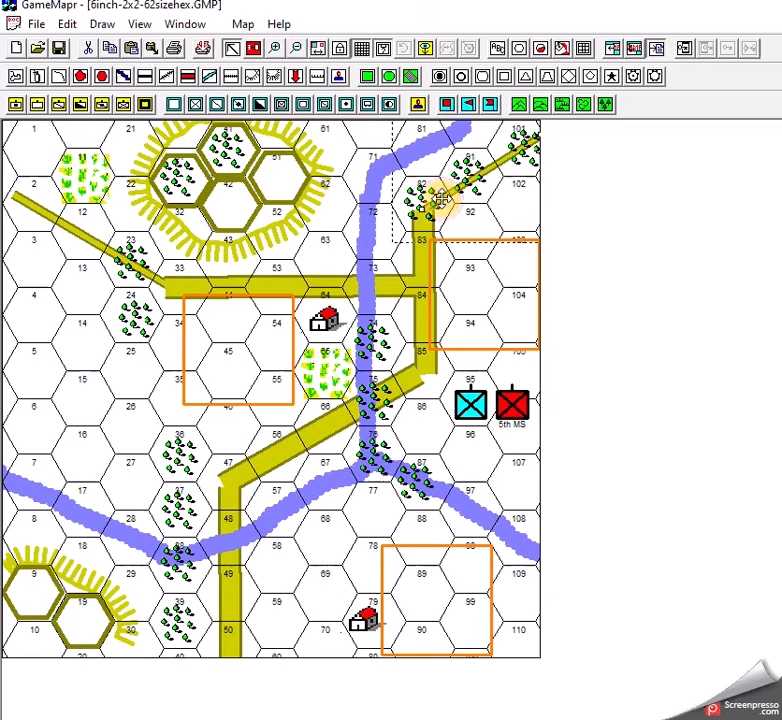
Raise the upper-right road toward hex 101 to the main-road width in Specify Triple
right_click(445, 205)
click(530, 402)
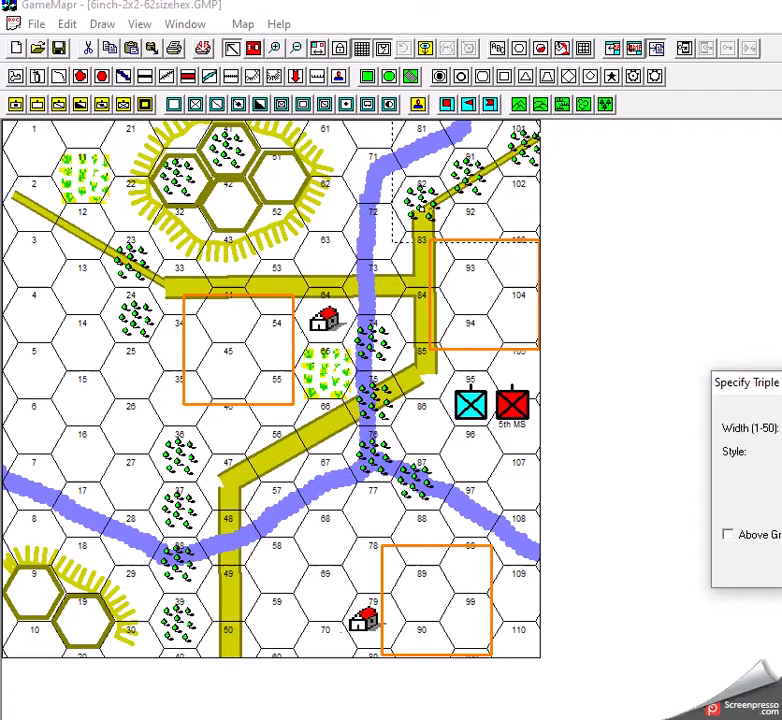
key(Return)
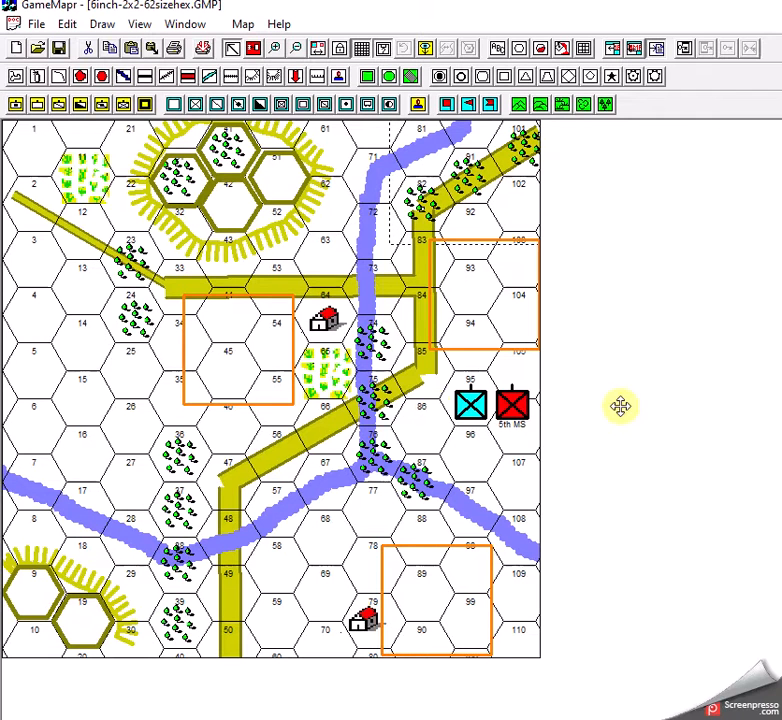
Check the segments by hexes 83–85, then extend the southern road's top end up to join the diagonal road
click(400, 378)
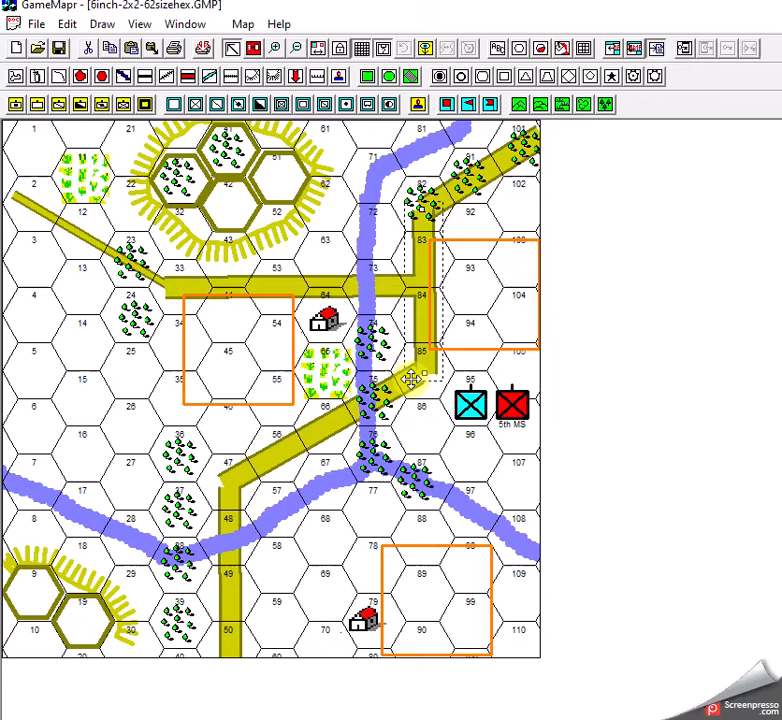
click(400, 378)
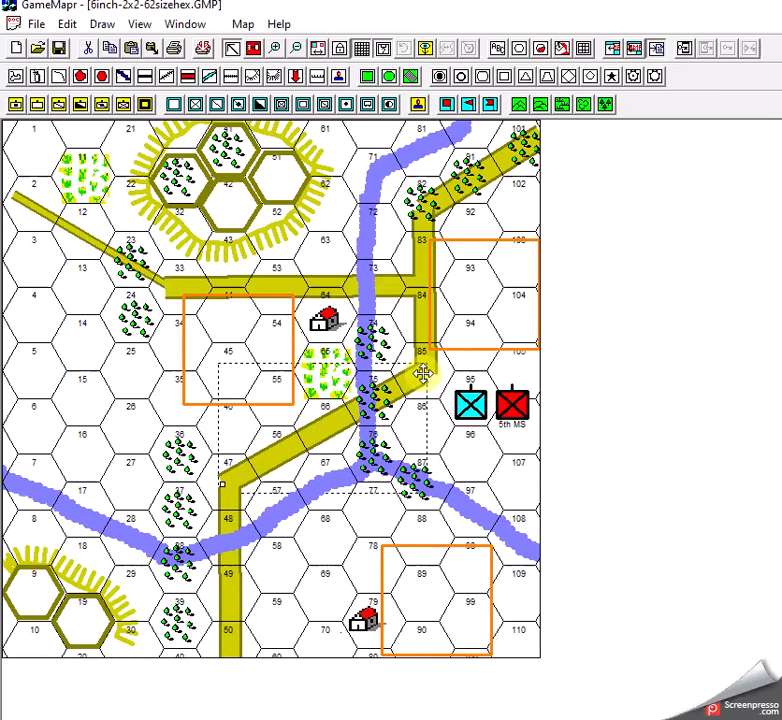
click(437, 368)
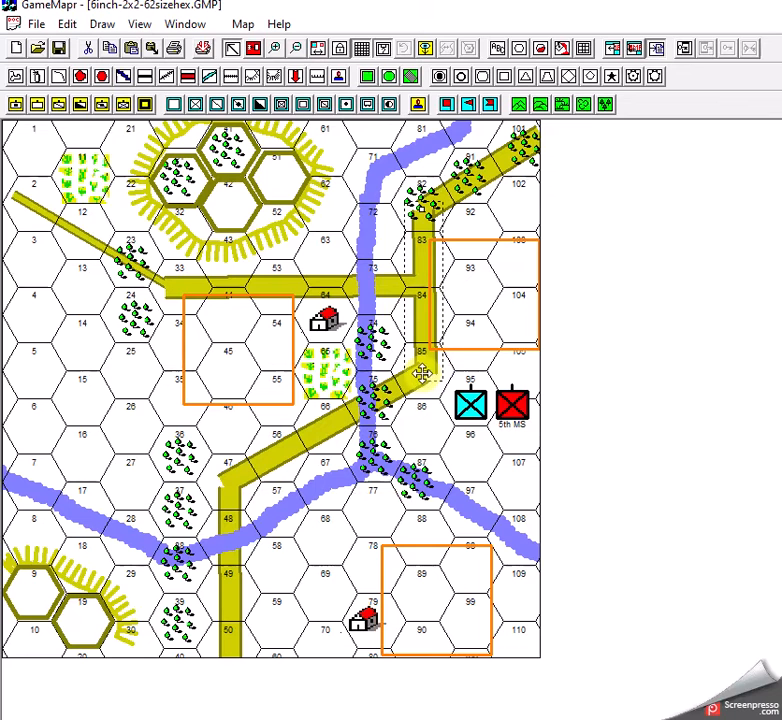
click(424, 382)
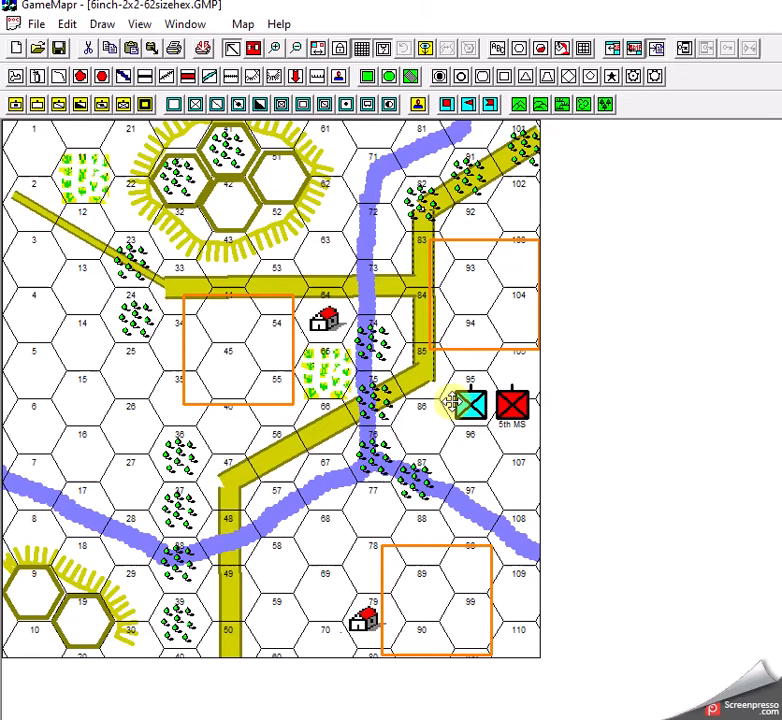
click(230, 490)
mouse_move(230, 490)
mouse_down()
mouse_move(238, 480)
mouse_move(230, 480)
mouse_up()
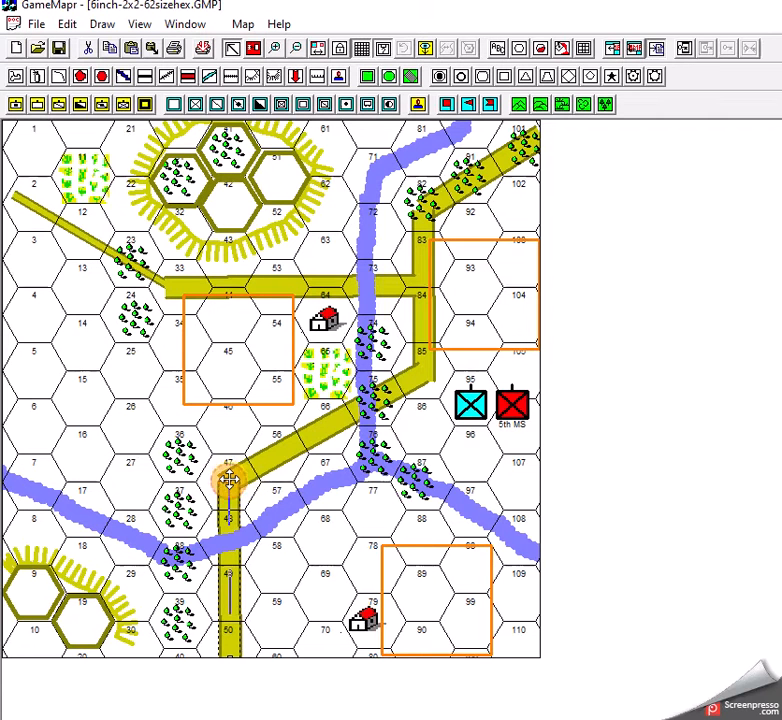
Give the upper-left road through hexes 2–13 the larger Specify Triple width so it matches the other roads
click(79, 234)
right_click(79, 234)
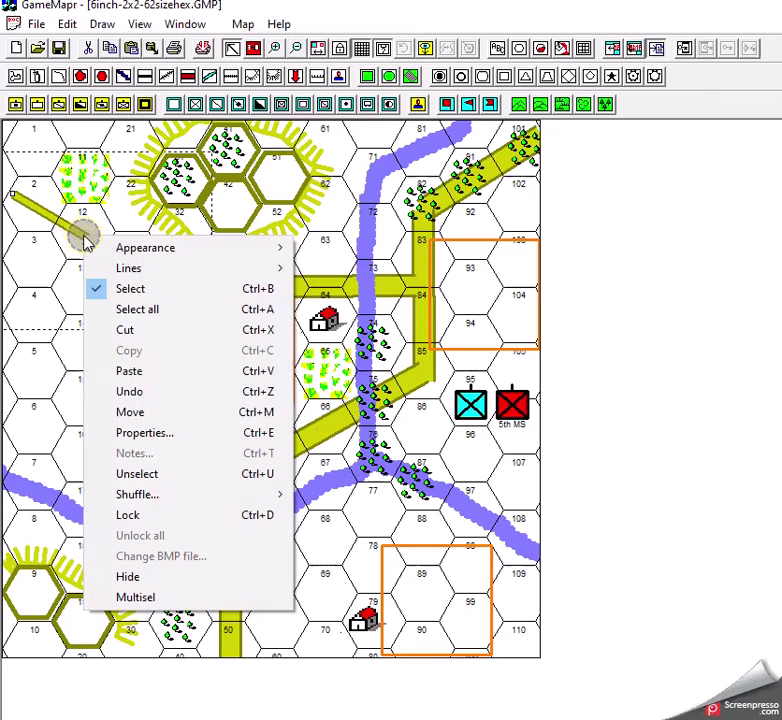
click(140, 432)
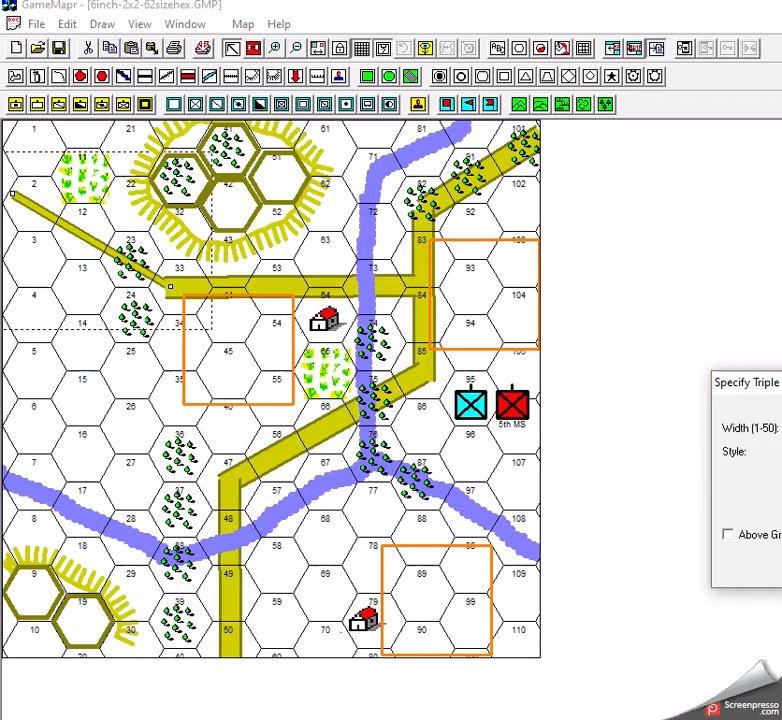
key(Return)
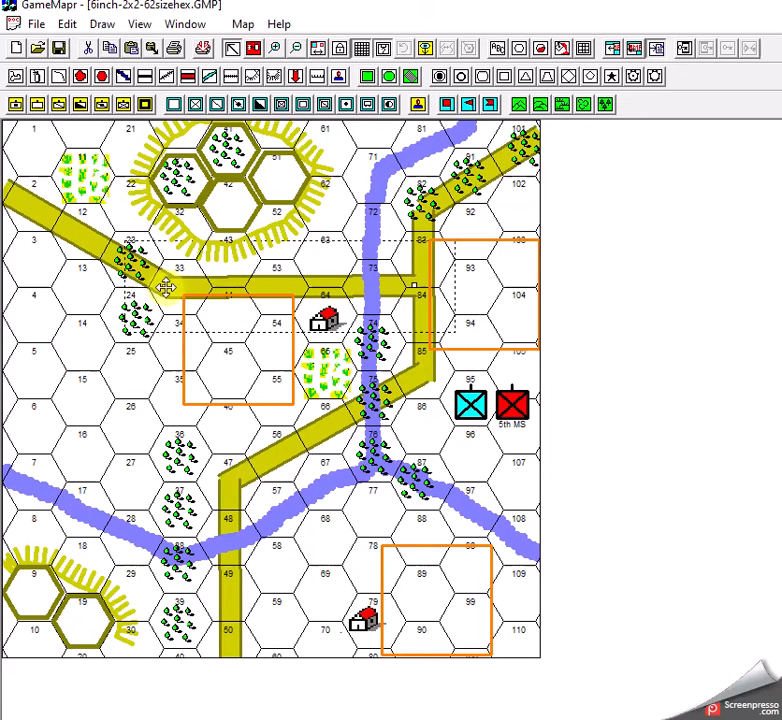
Draw a straight road line from hex 33 along the horizontal road and end it at hex 84
drag(164, 289, 174, 286)
click(174, 287)
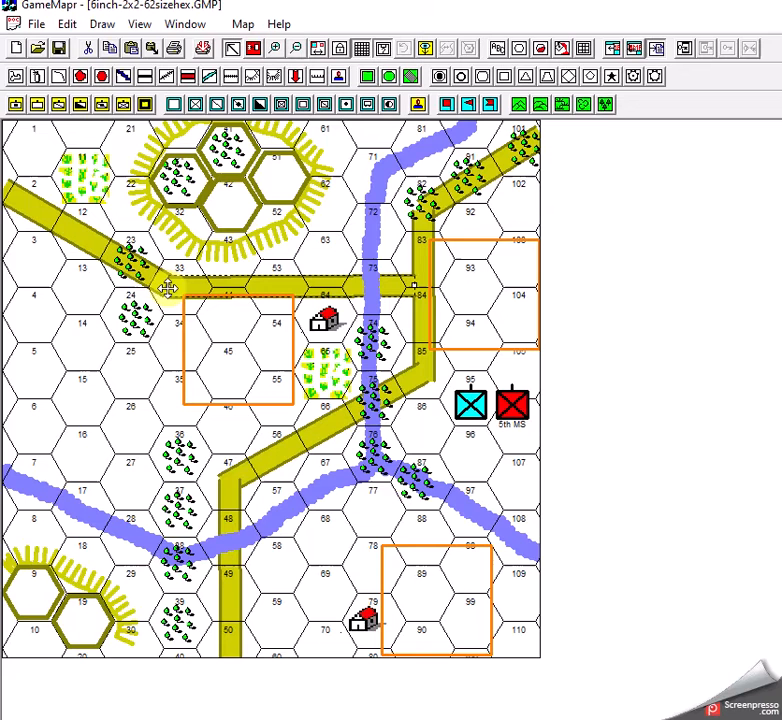
click(163, 286)
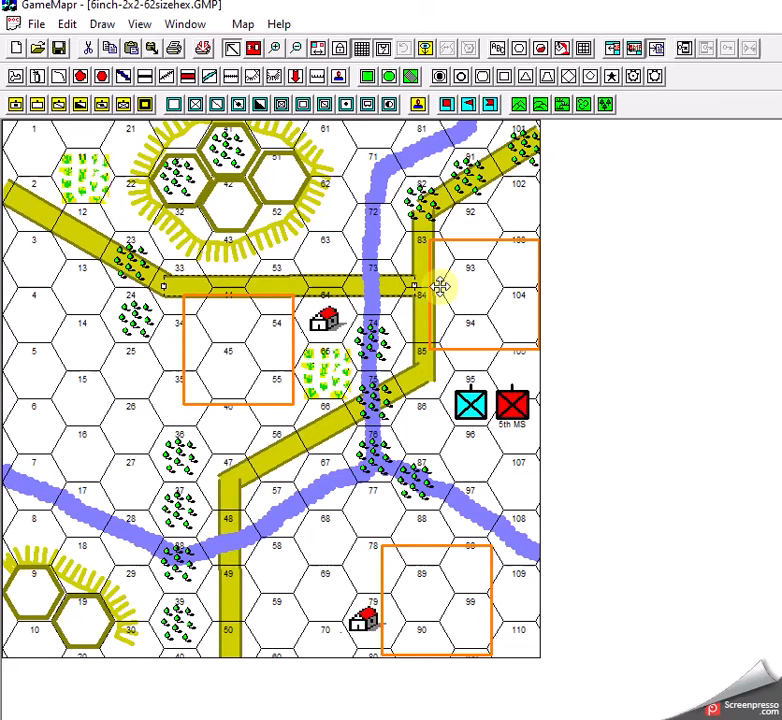
click(410, 286)
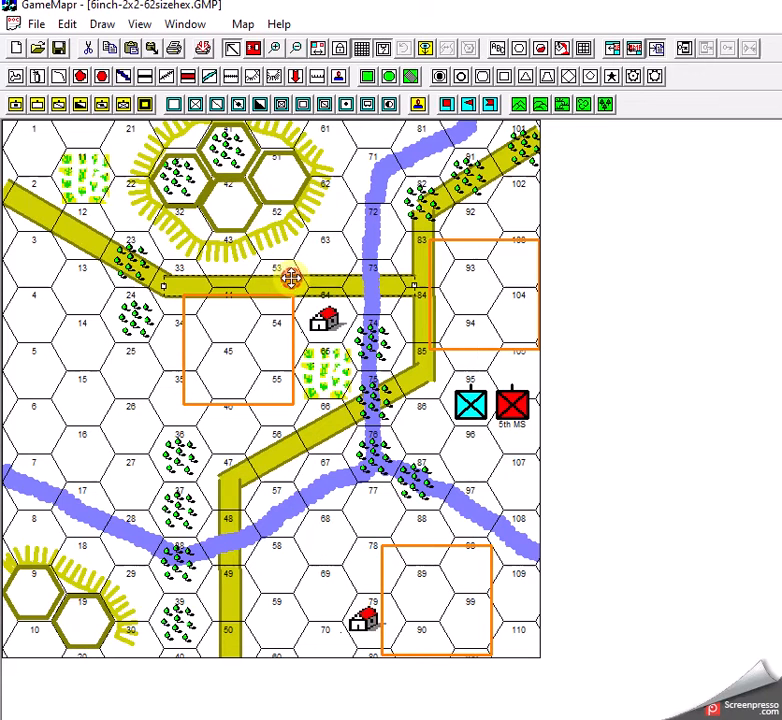
drag(289, 277, 291, 266)
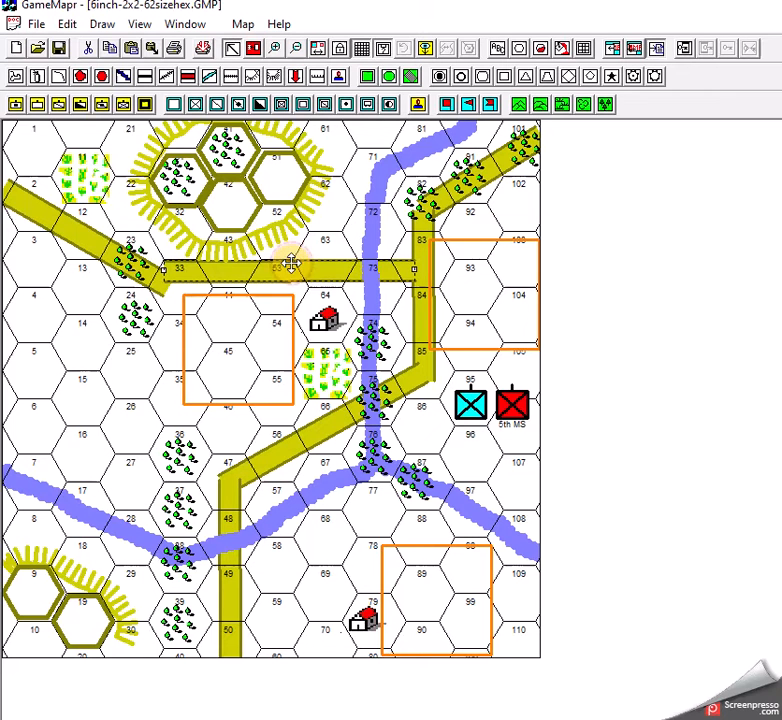
drag(289, 263, 287, 275)
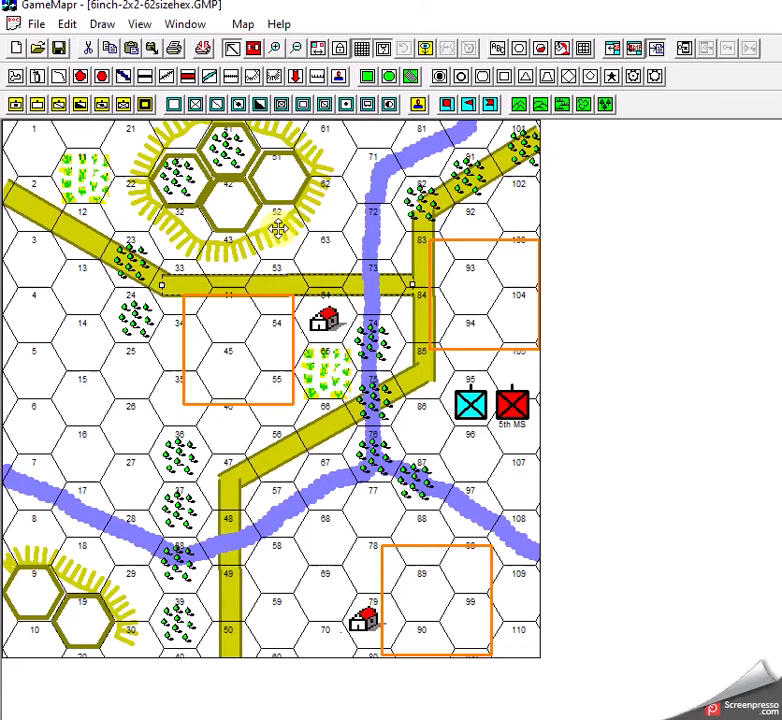
Inspect hill hexes 51 and 41, the orange four-hex field and the grass patch near hex 12
click(277, 178)
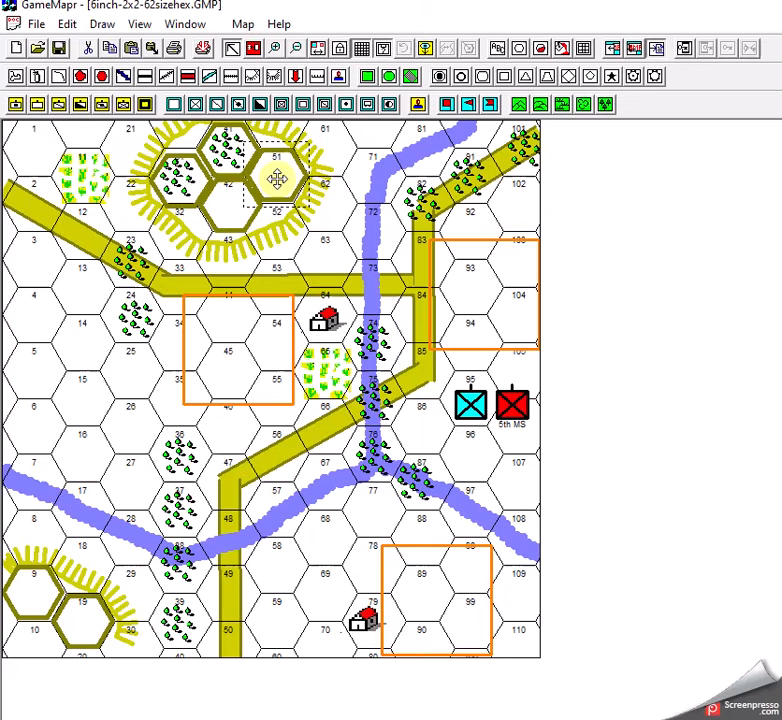
click(190, 170)
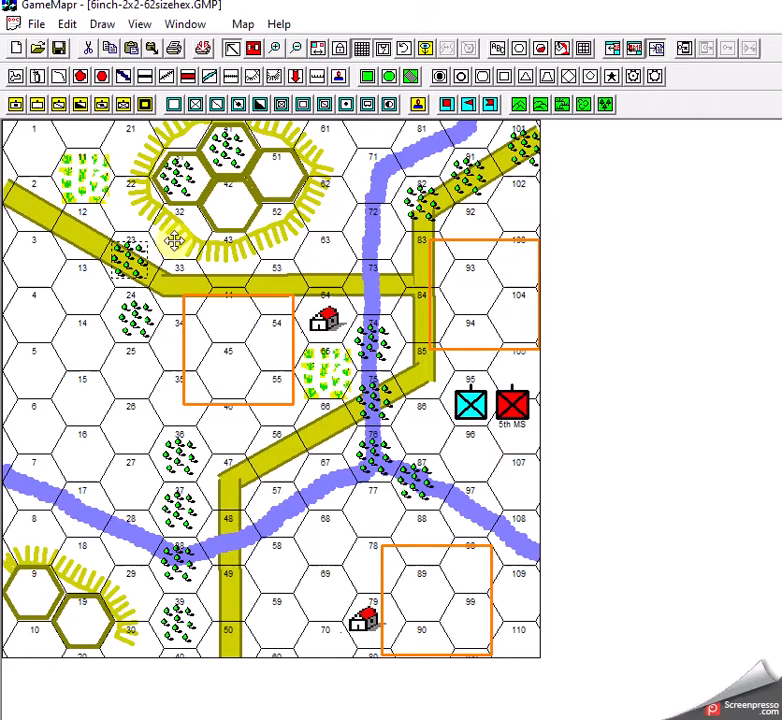
click(186, 315)
click(186, 315)
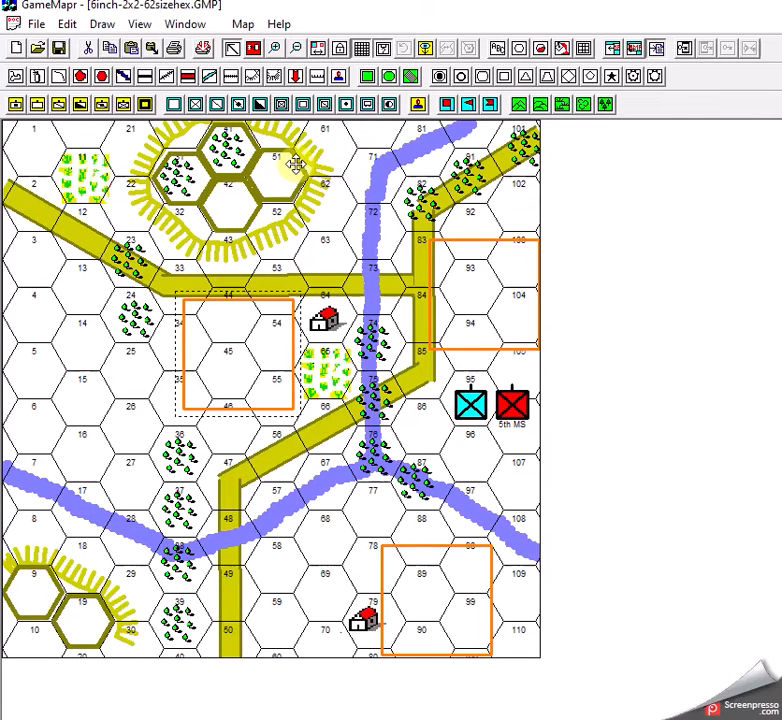
click(96, 173)
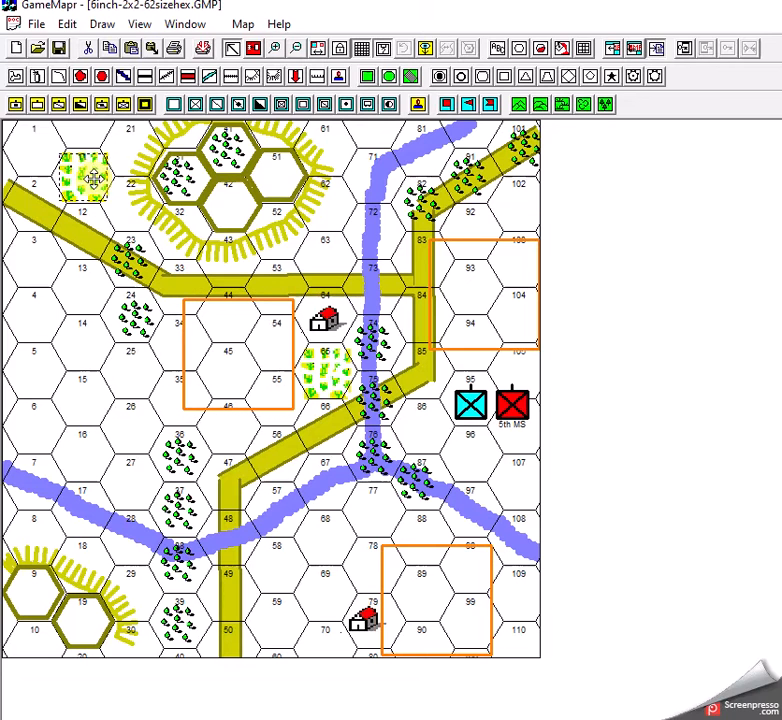
Move the grass tile from hex 65 down toward hex 76 and slide the orange field outline left over hexes 44–55
click(322, 374)
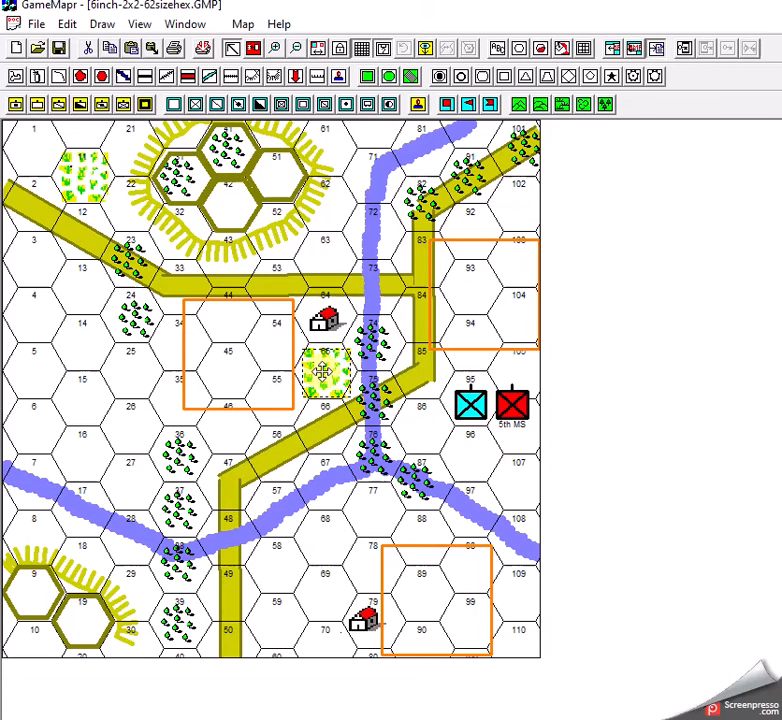
drag(322, 374, 438, 463)
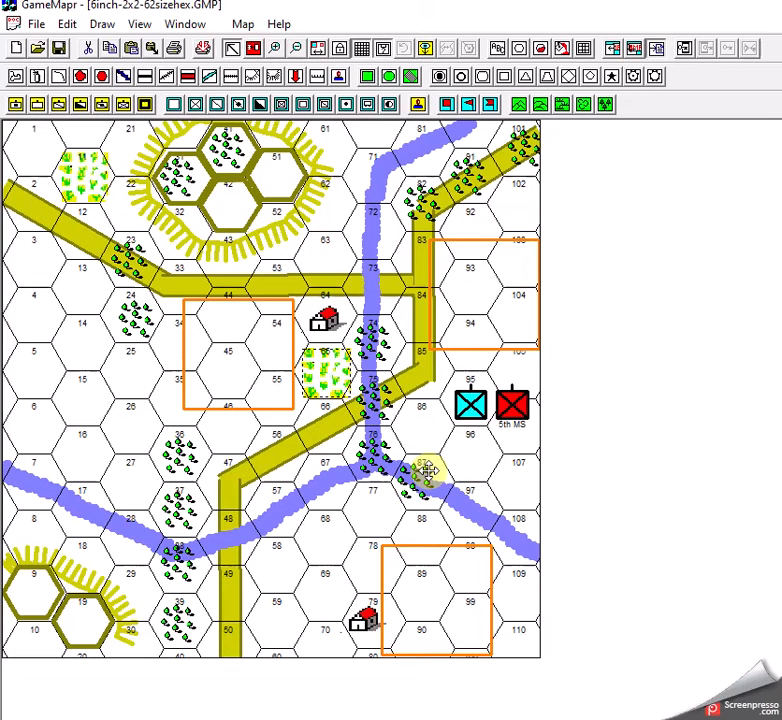
mouse_move(438, 463)
mouse_down()
mouse_move(376, 410)
mouse_move(430, 483)
mouse_up()
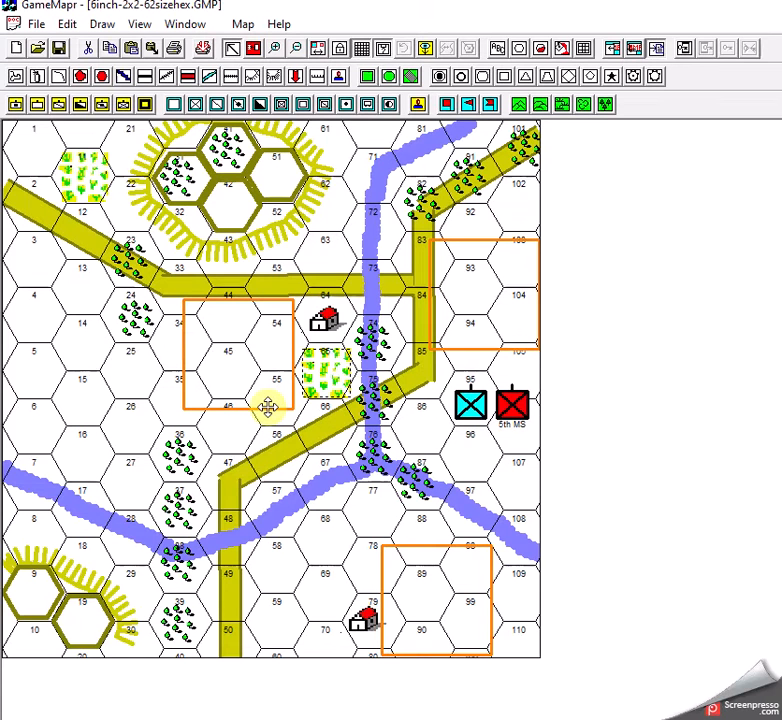
drag(267, 407, 201, 407)
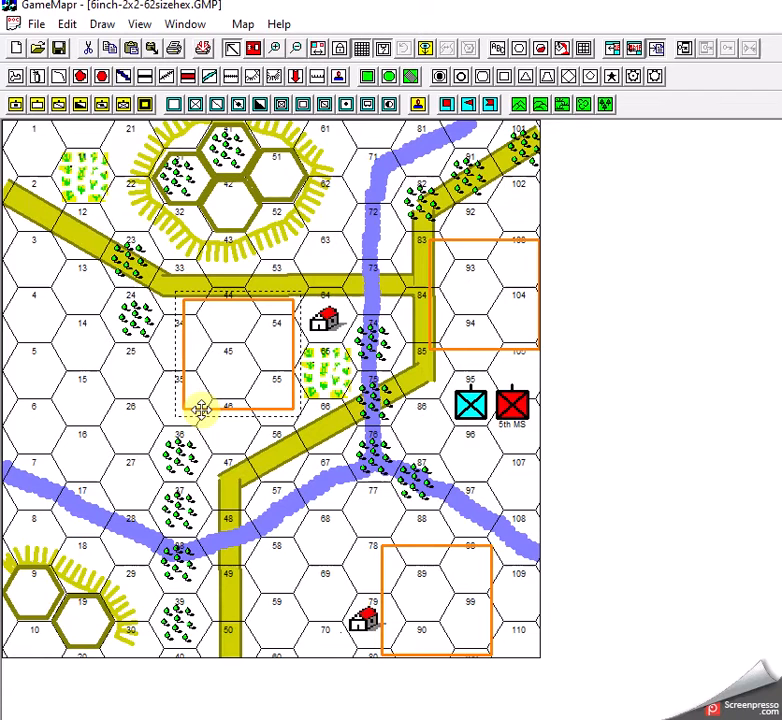
Move the olive hex outline from hex 42 onto hex 44 and duplicate it with Ctrl+V
click(232, 230)
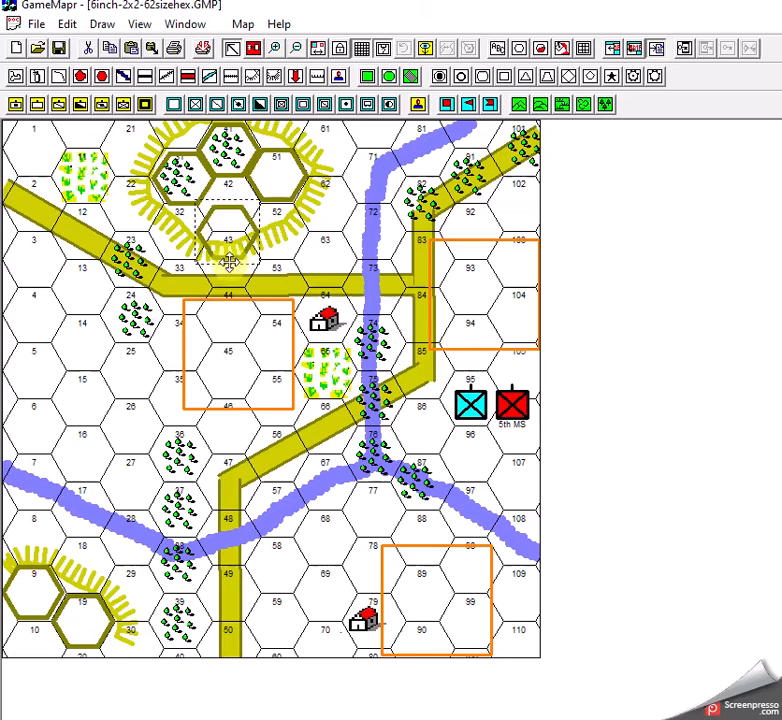
drag(232, 230, 222, 350)
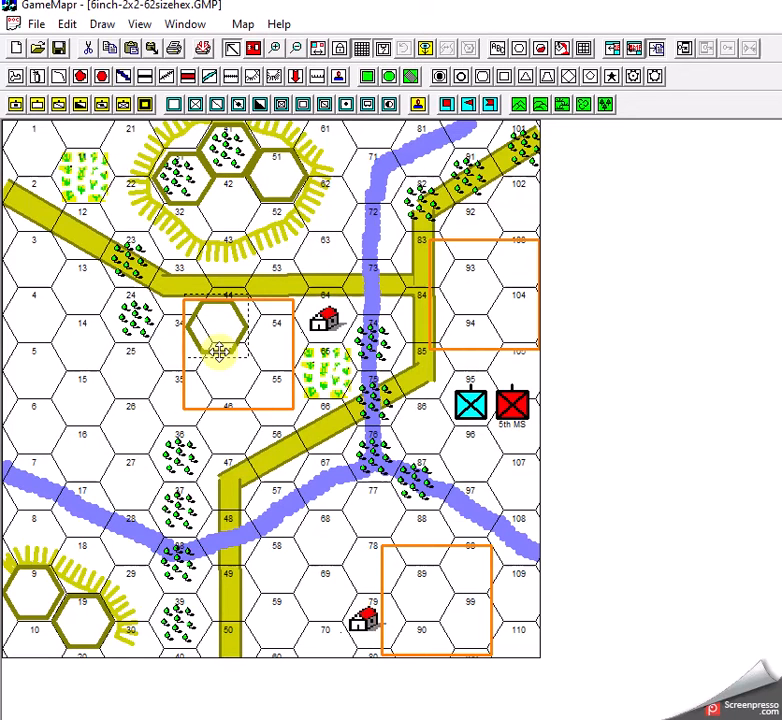
key(ctrl+v)
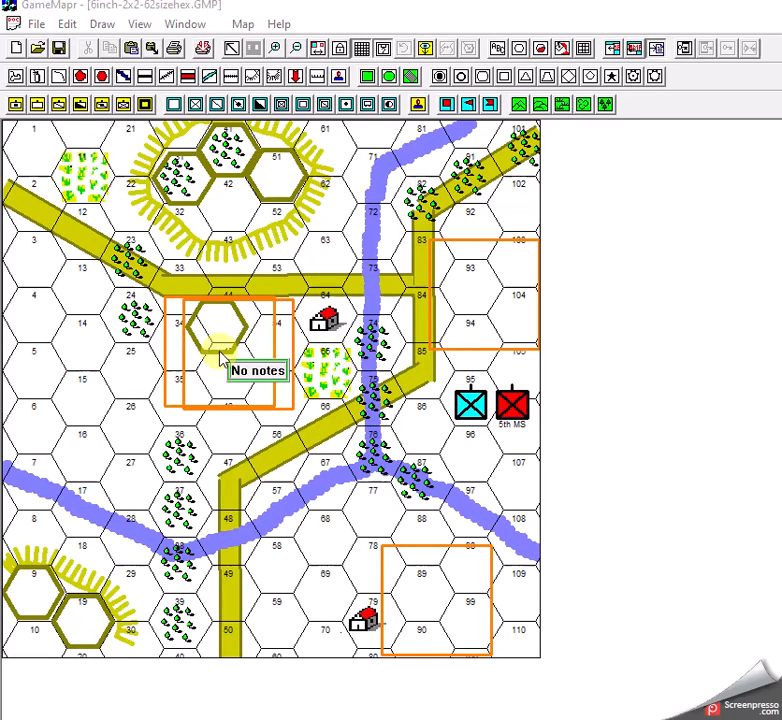
click(165, 360)
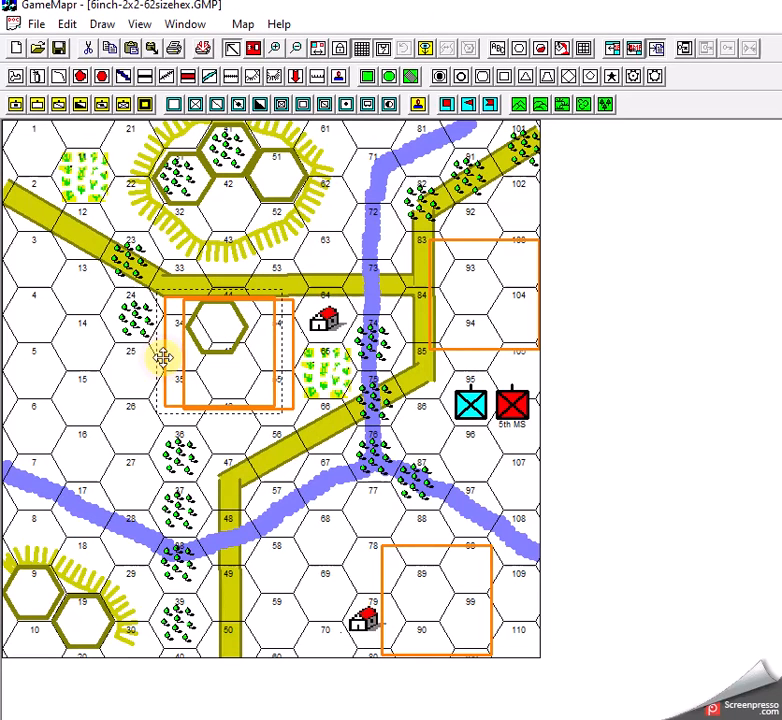
click(199, 349)
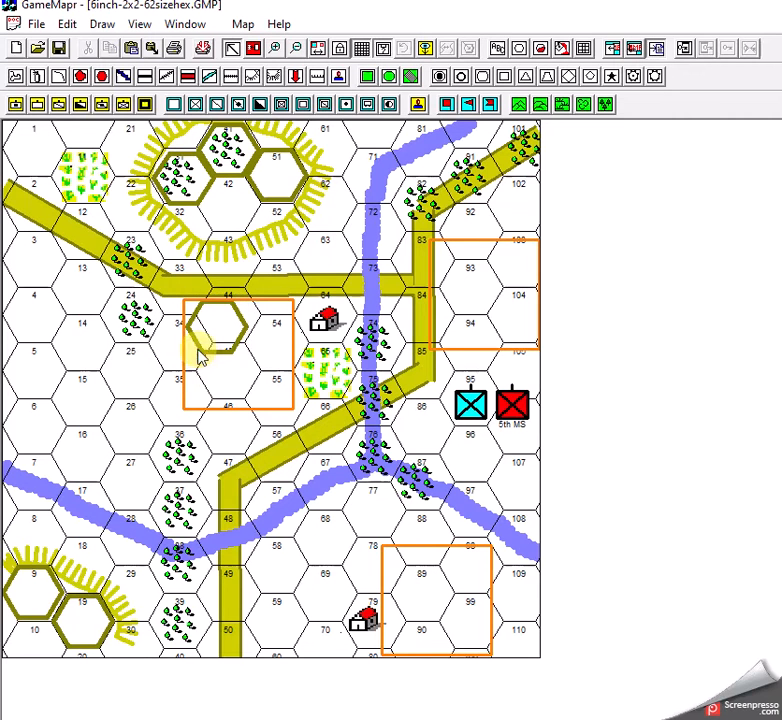
click(203, 345)
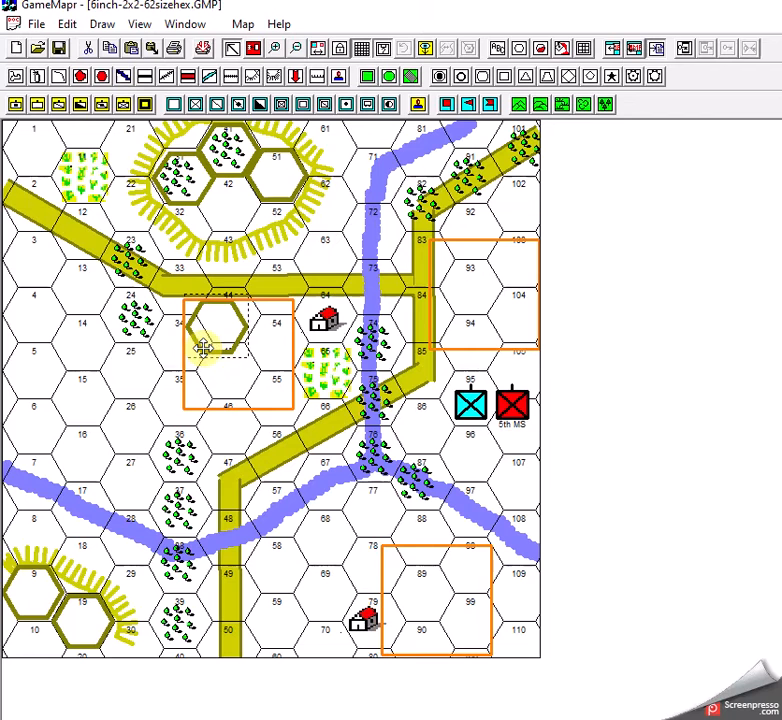
click(210, 350)
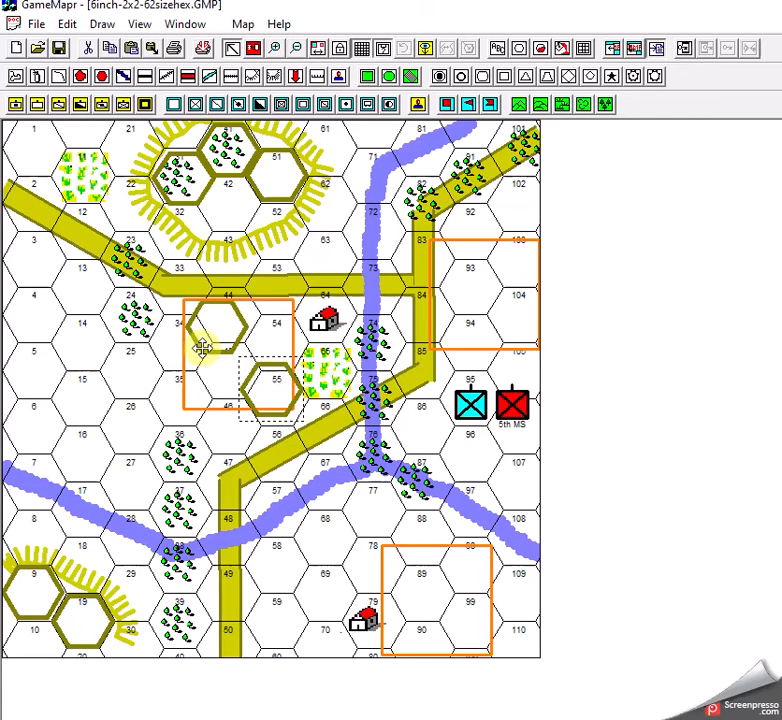
Stamp hex outline copies at hexes 54, 55 and 45, then undo the one at hex 55
click(268, 308)
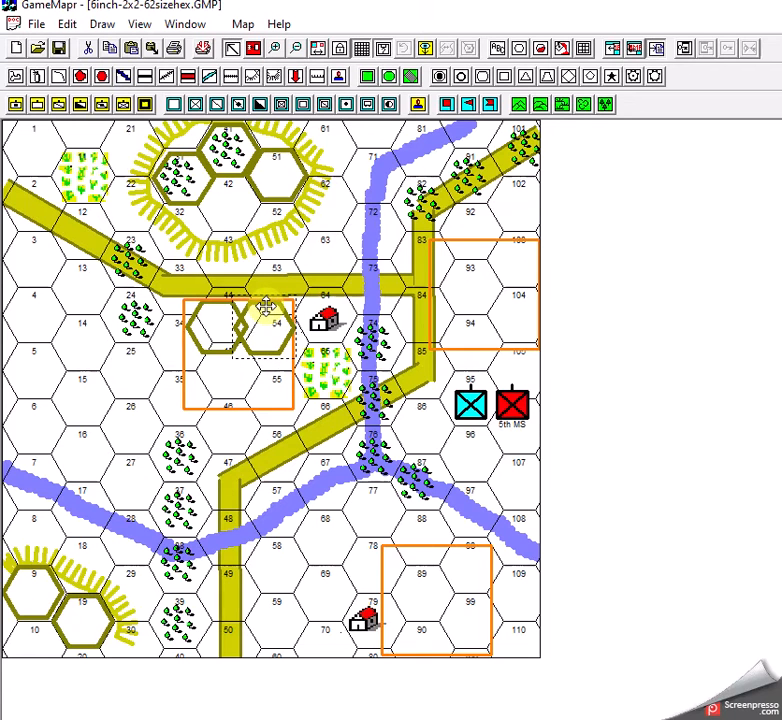
click(272, 372)
click(220, 372)
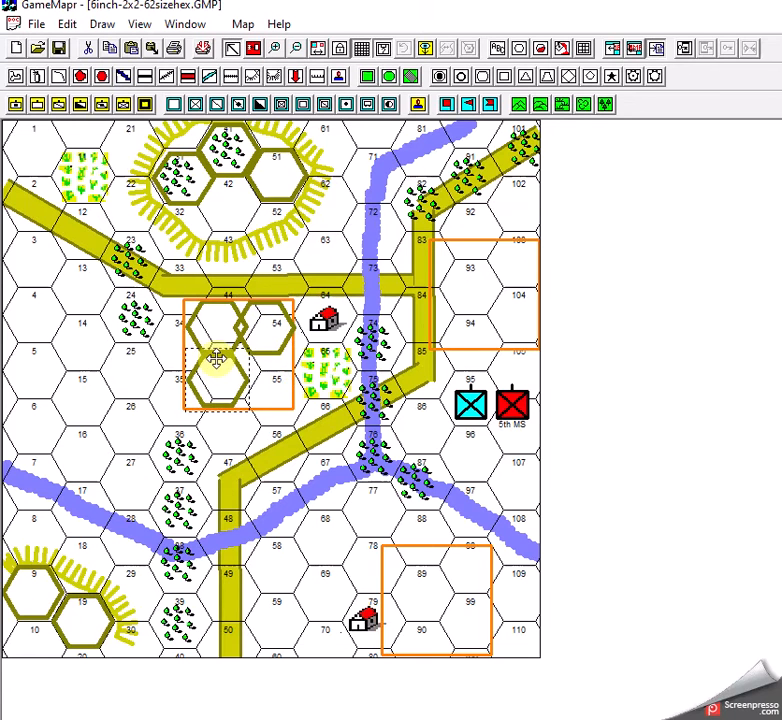
key(ctrl+z)
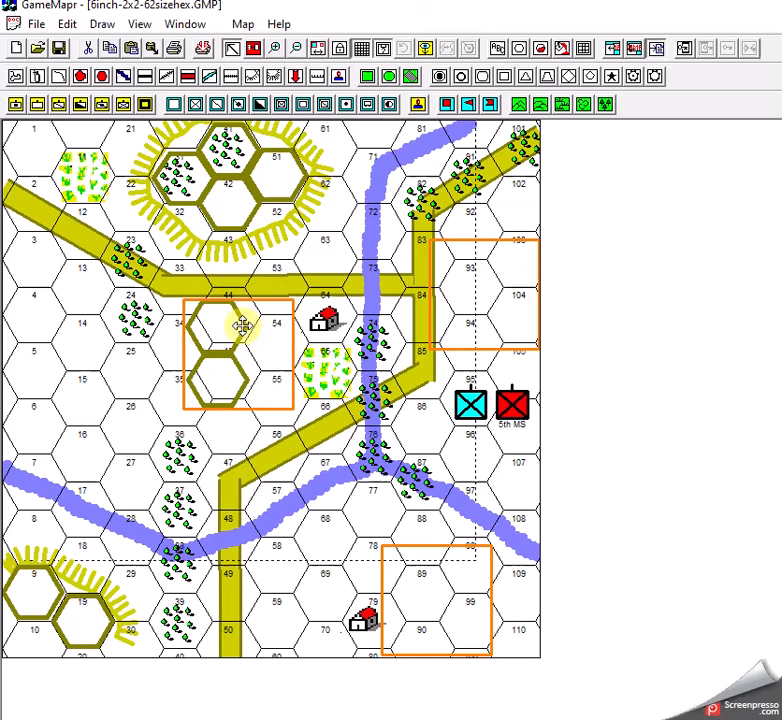
Drag the hex 44 outline onto hex 45 and delete it, leaving the orange field empty
drag(247, 326, 232, 362)
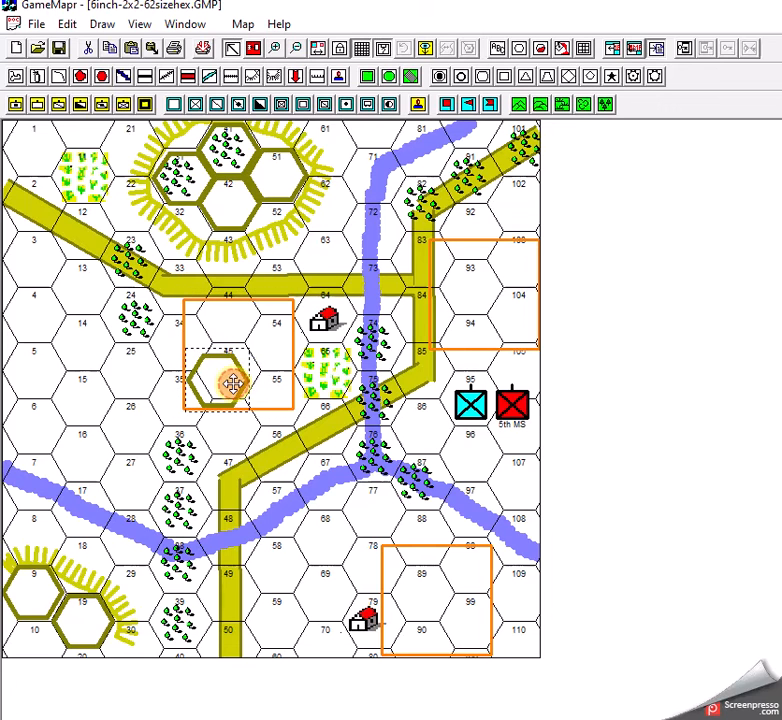
key(Delete)
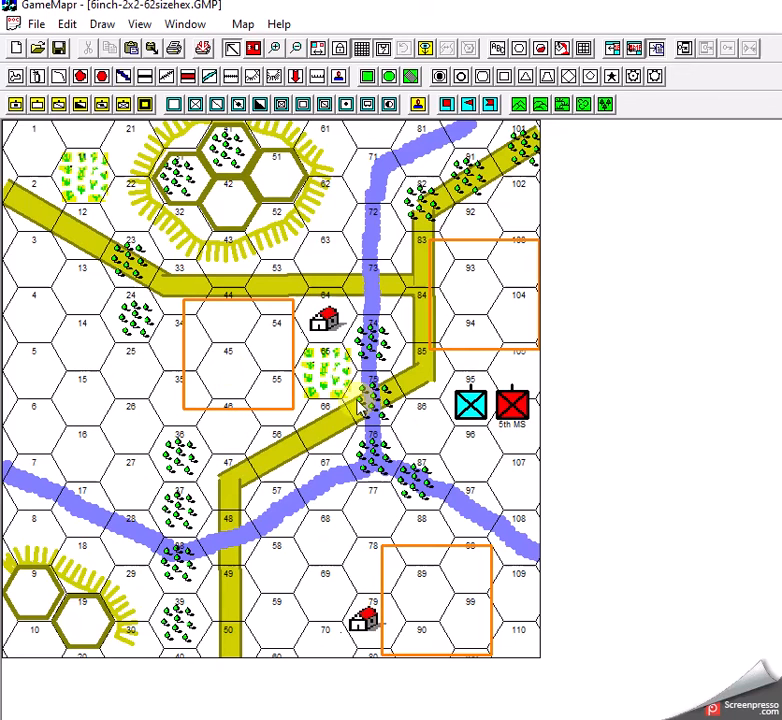
Nudge the red 5th MS counter slightly right of the cyan counter in hex 95, then reselect the cyan counter
click(472, 410)
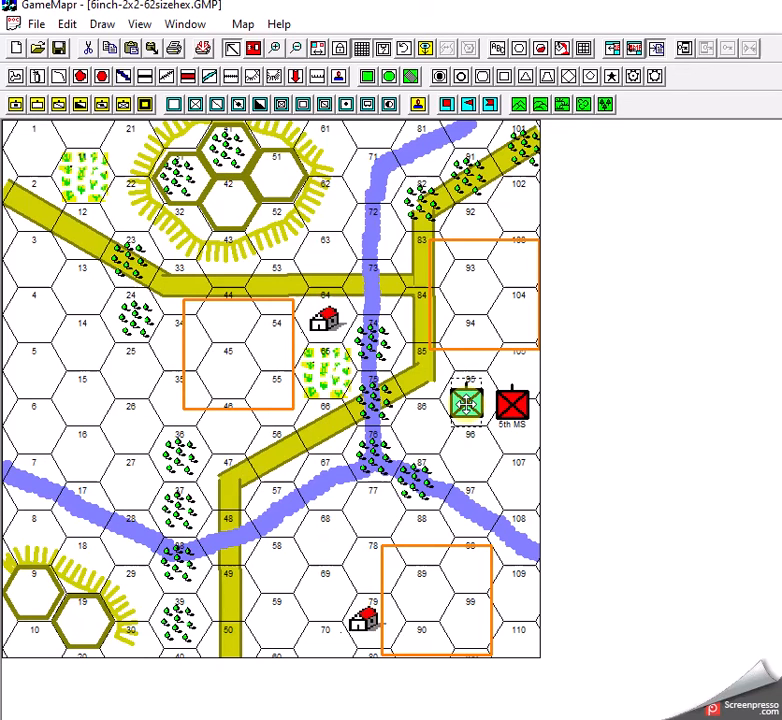
click(512, 403)
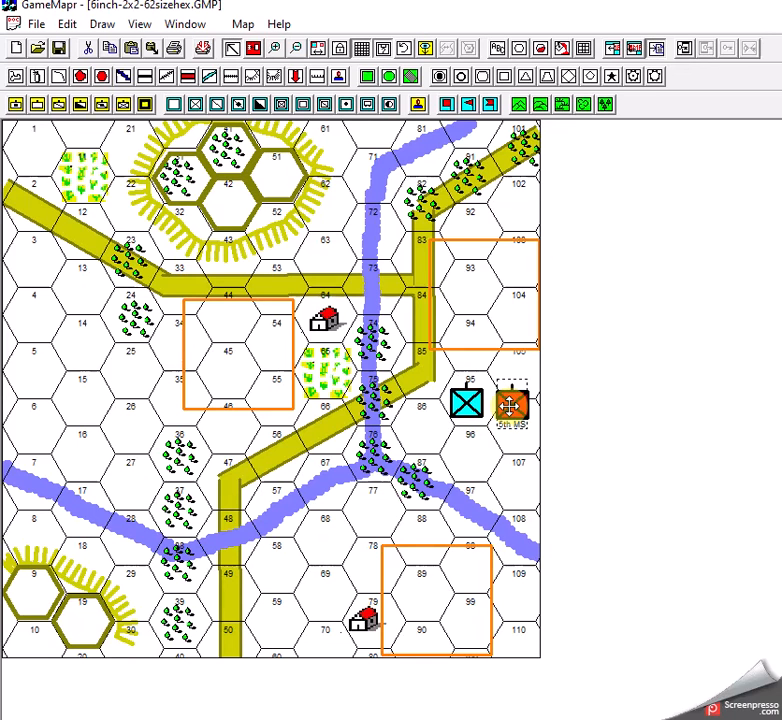
drag(512, 405, 518, 403)
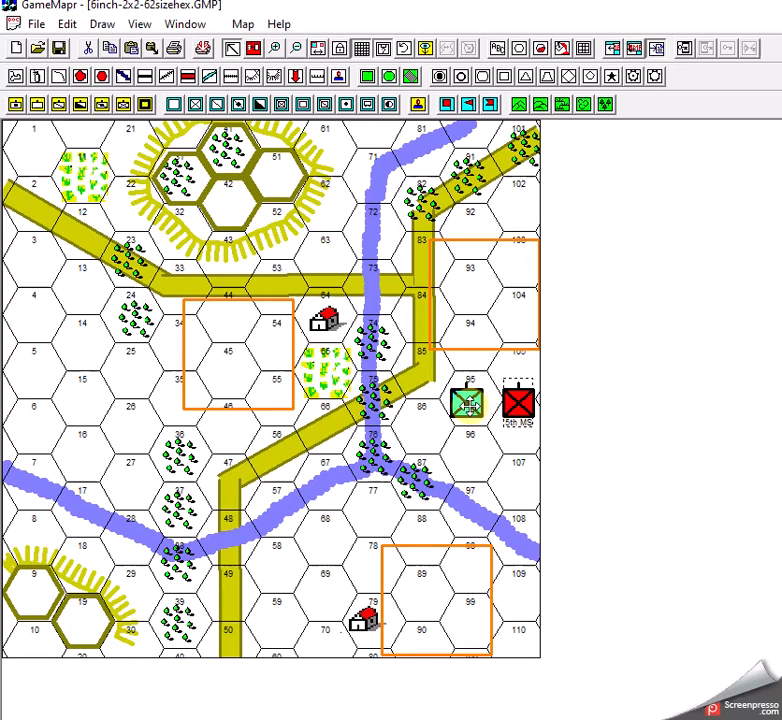
click(458, 495)
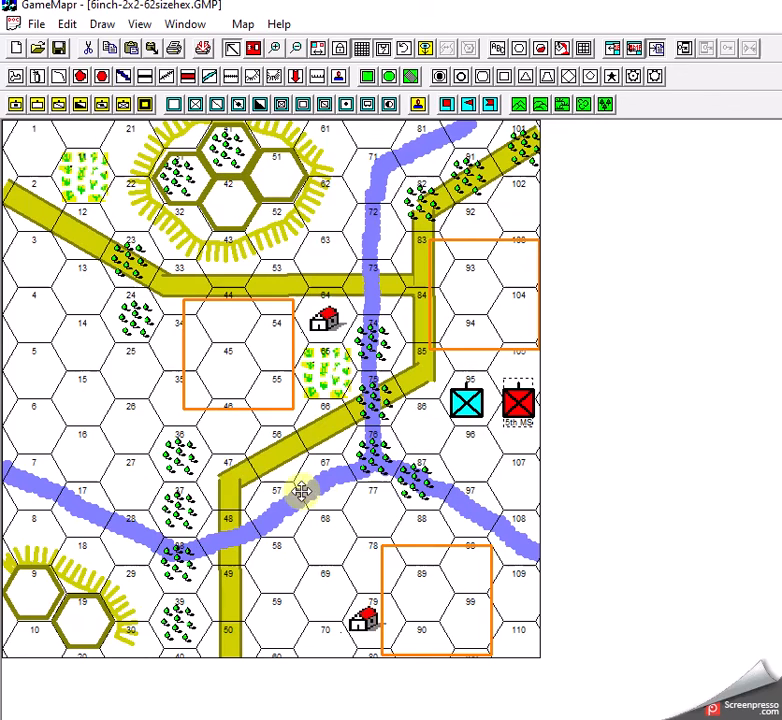
click(467, 403)
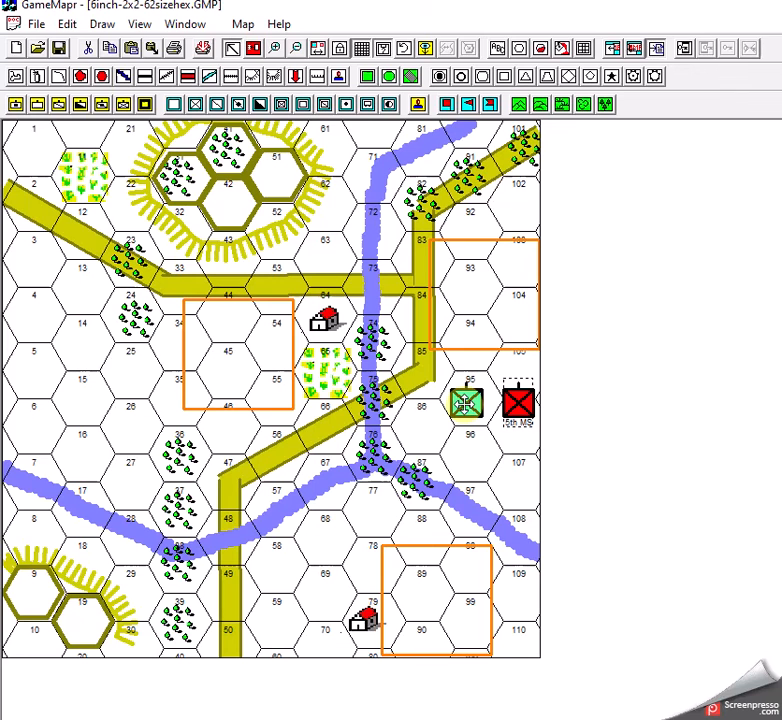
click(467, 403)
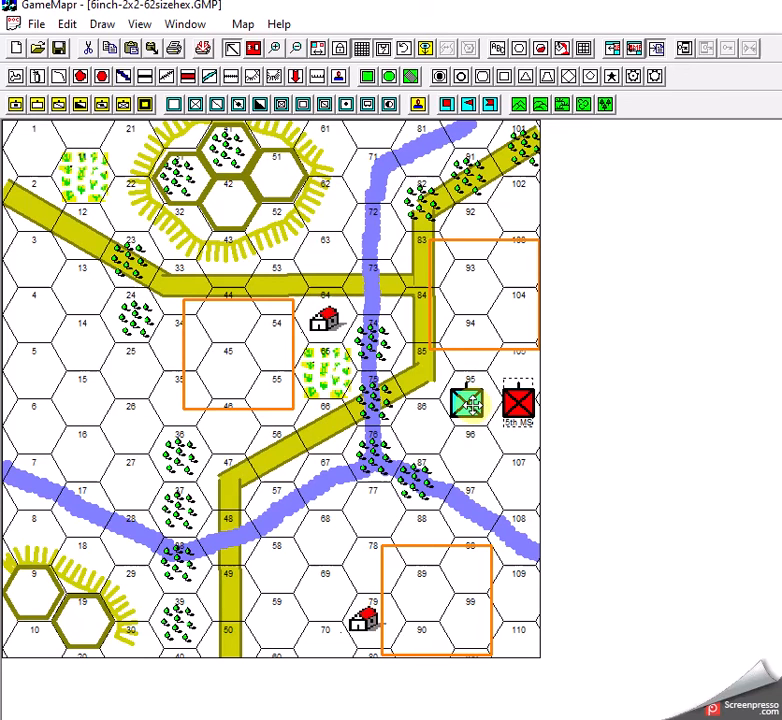
Zoom in on the map around the orange field at hex 45 and the farmhouse by hex 64
click(275, 47)
click(312, 244)
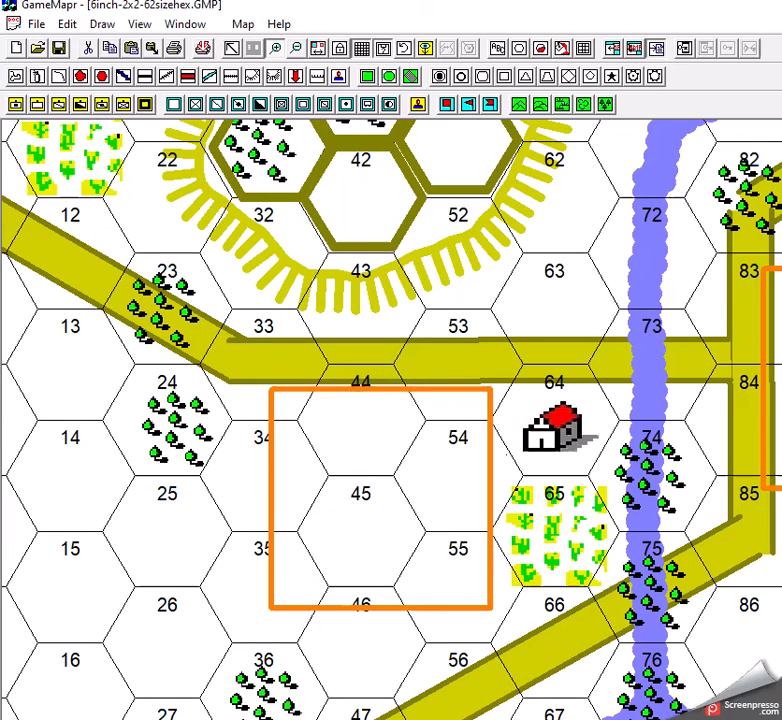